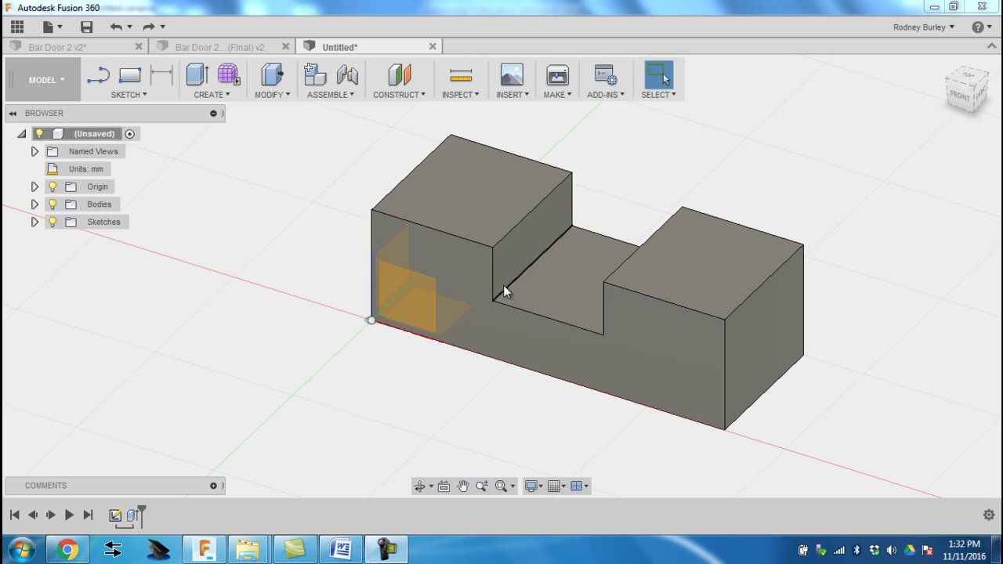
Start a new sketch on the block's top face and recentre the view on it.
click(128, 94)
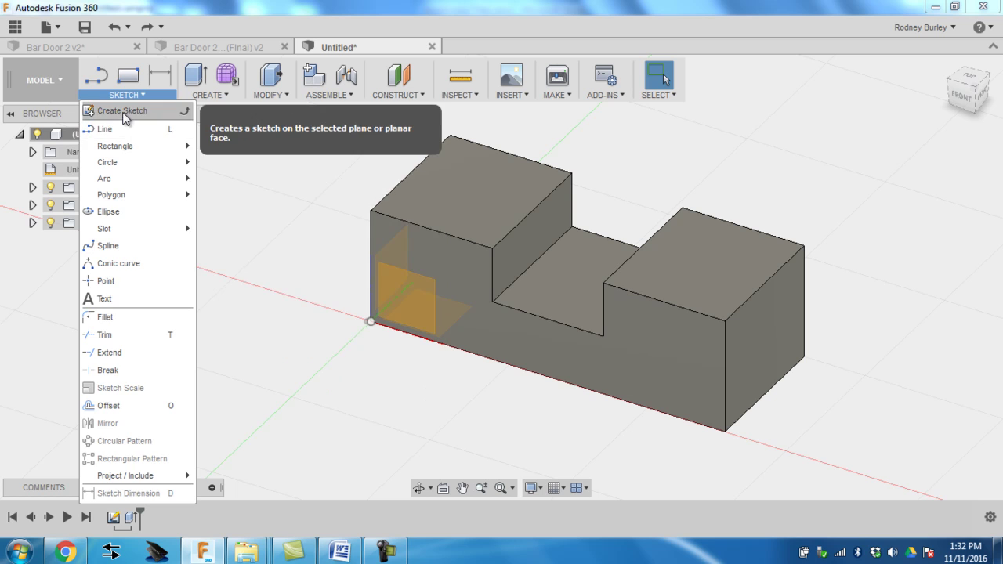
click(122, 111)
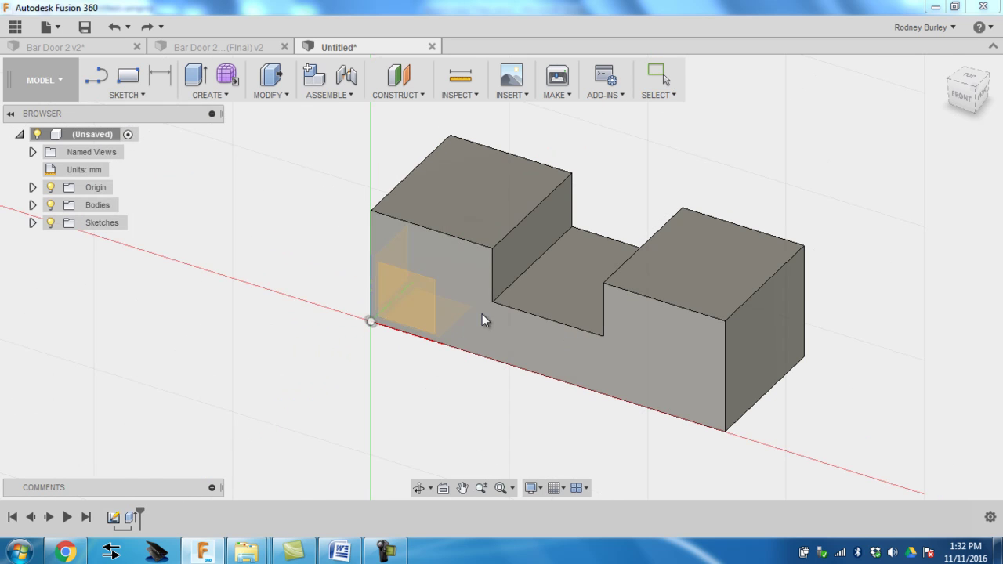
click(453, 188)
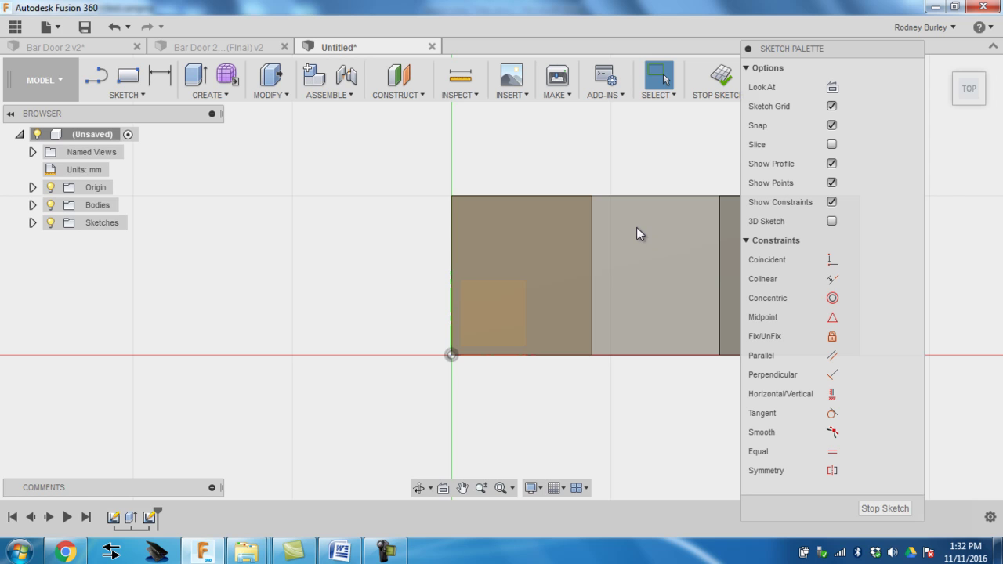
middle_drag(636, 228, 489, 242)
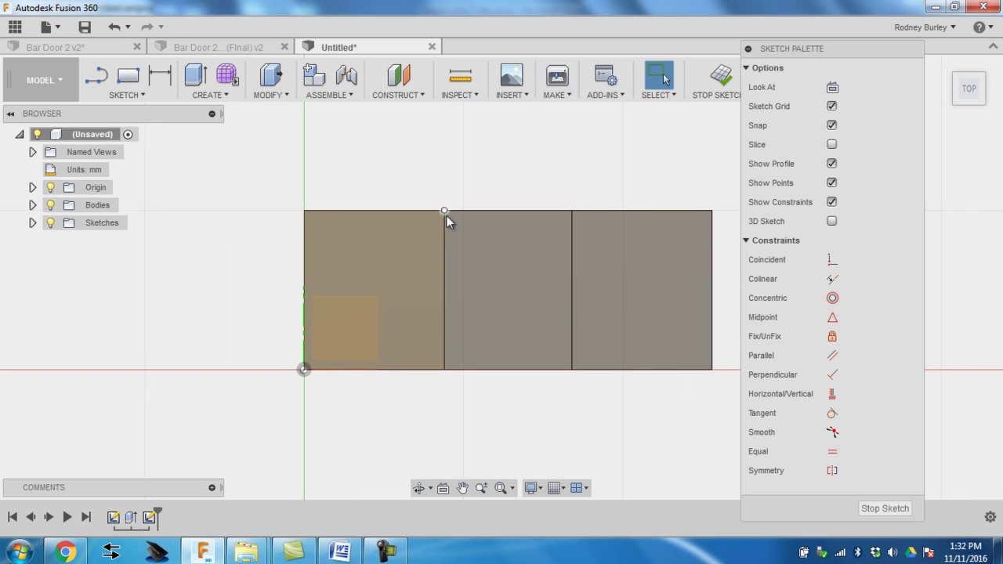
click(533, 488)
mouse_move(564, 354)
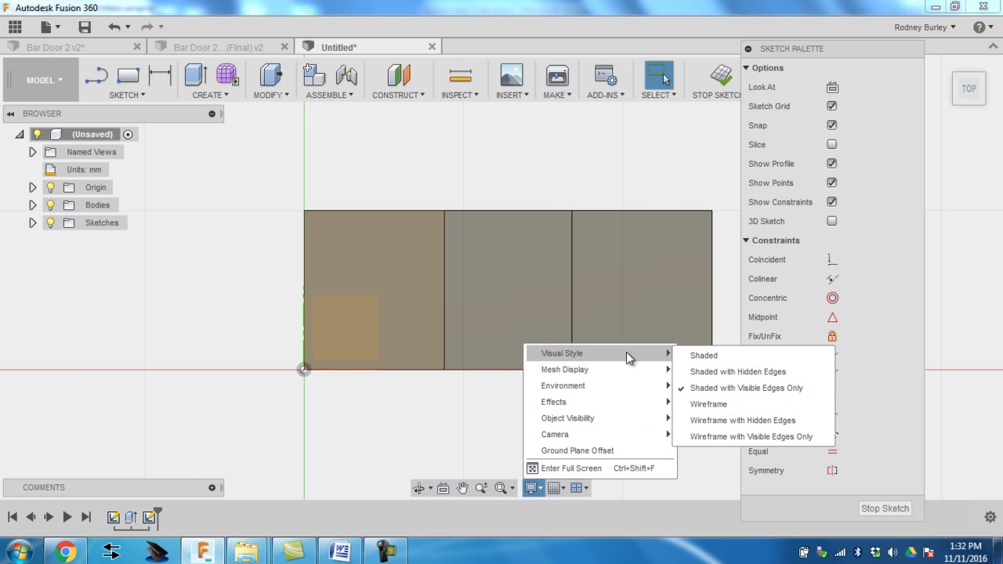
click(702, 355)
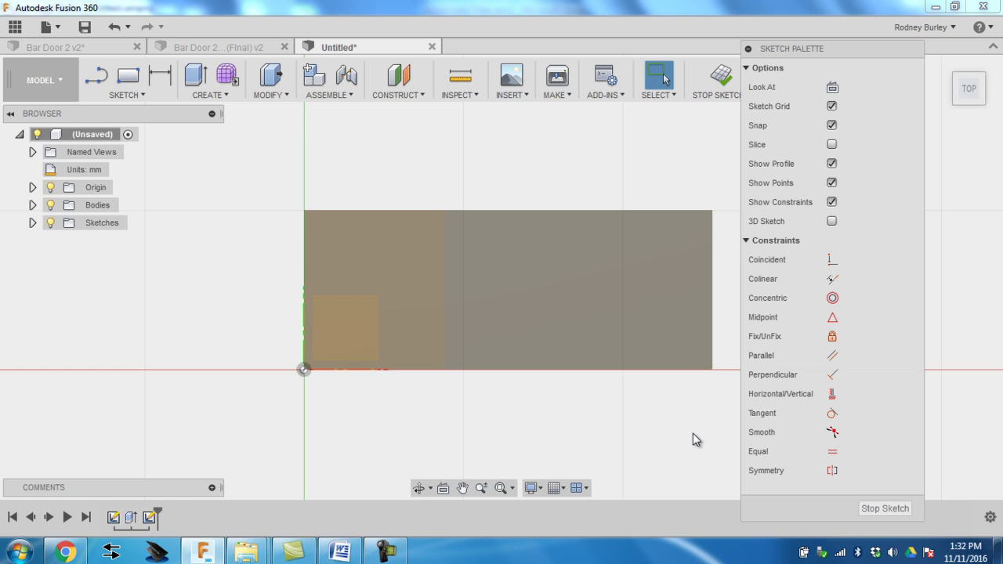
click(534, 489)
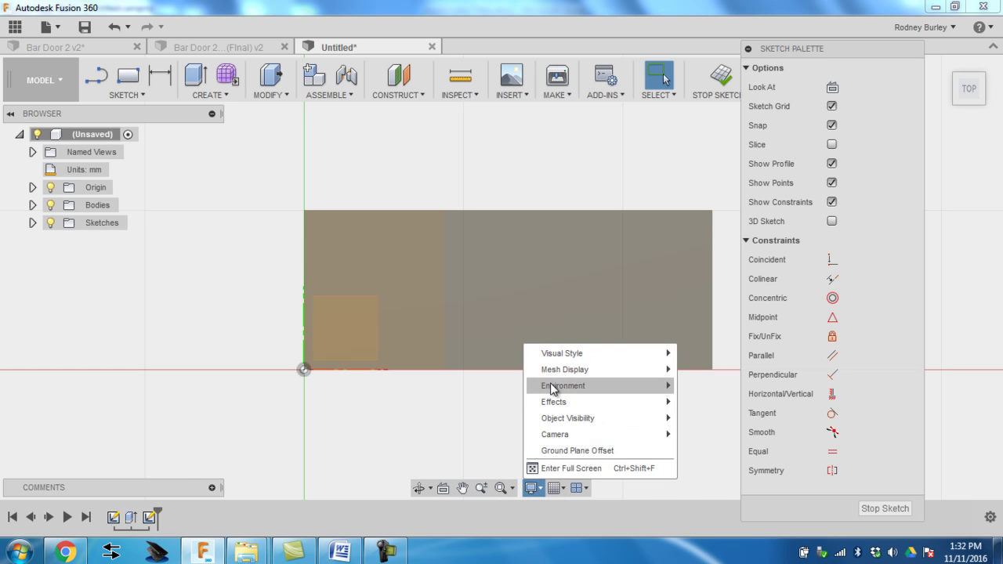
mouse_move(562, 354)
click(709, 369)
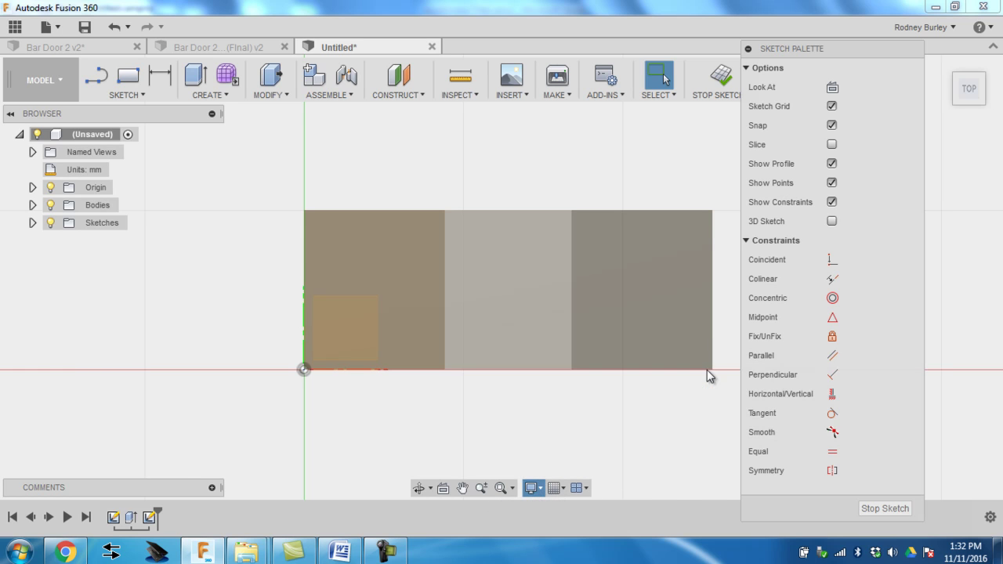
click(533, 488)
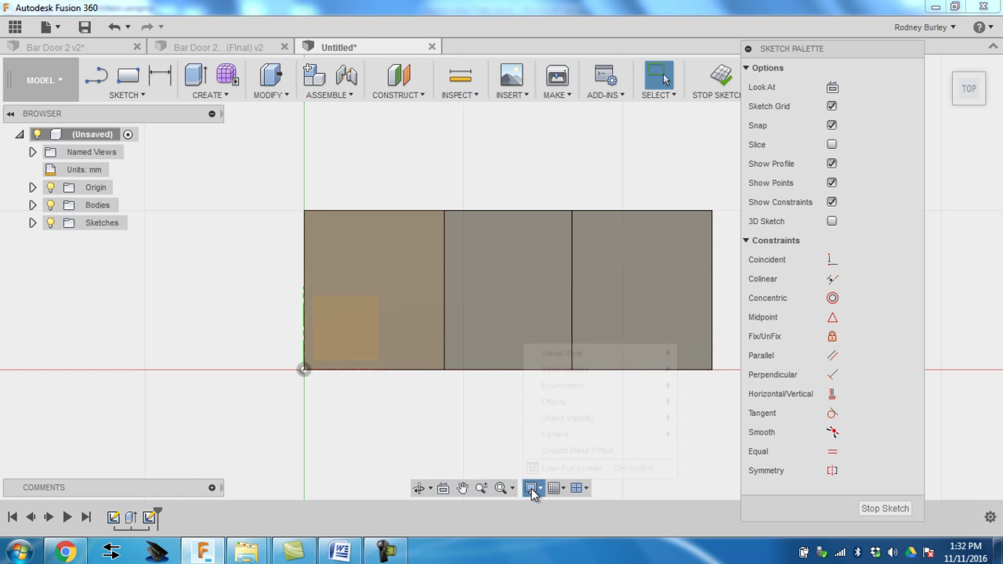
mouse_move(587, 353)
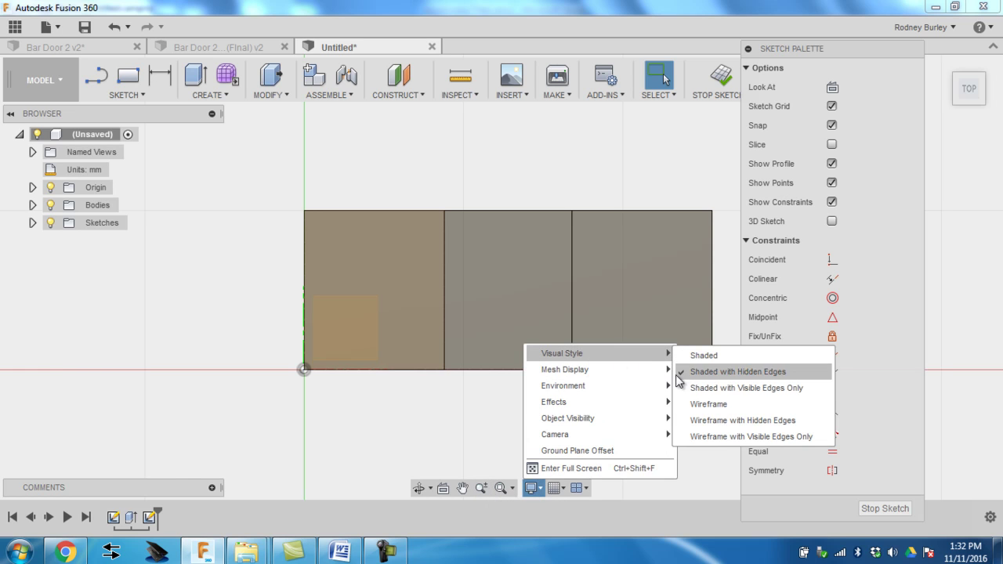
click(708, 388)
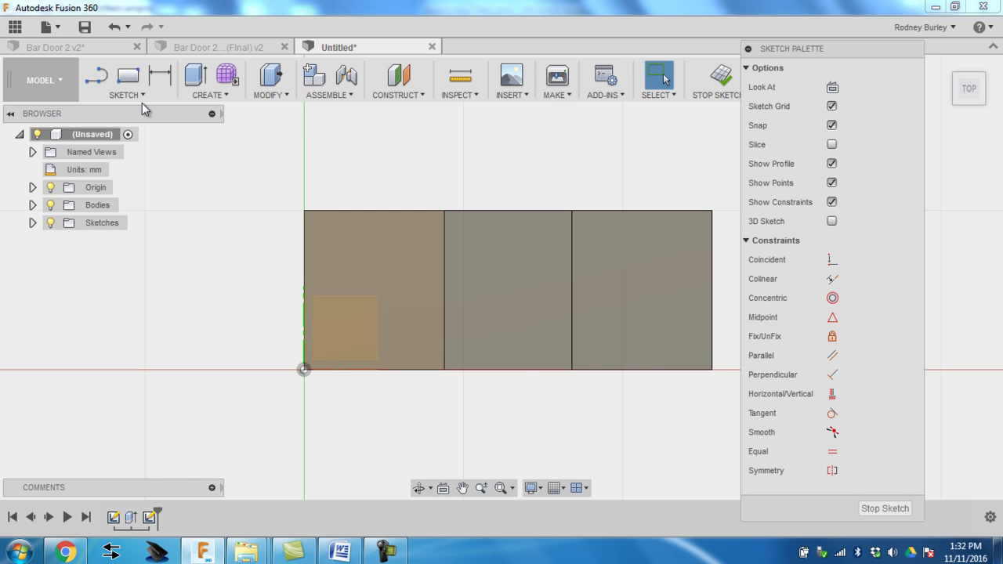
Draw notch edge lines from the face's left edge, fixing the last line at 90°.
click(99, 79)
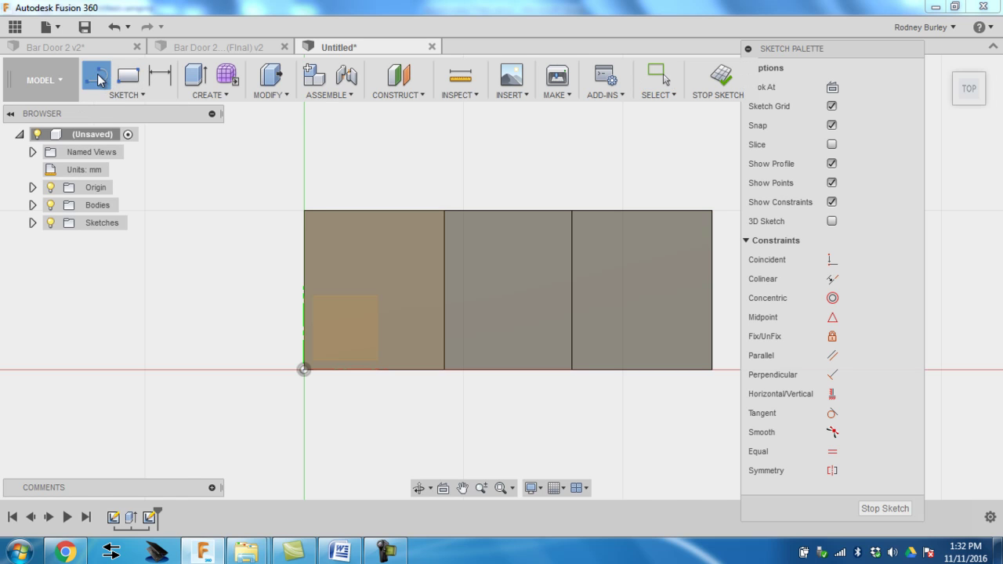
scroll(322, 270, up, 3)
scroll(321, 268, up, 1)
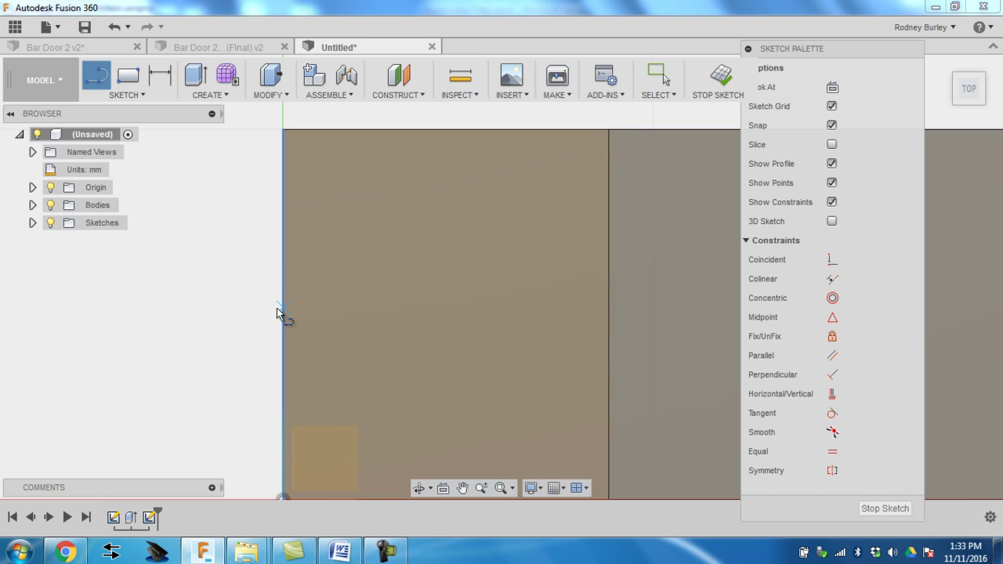
click(287, 281)
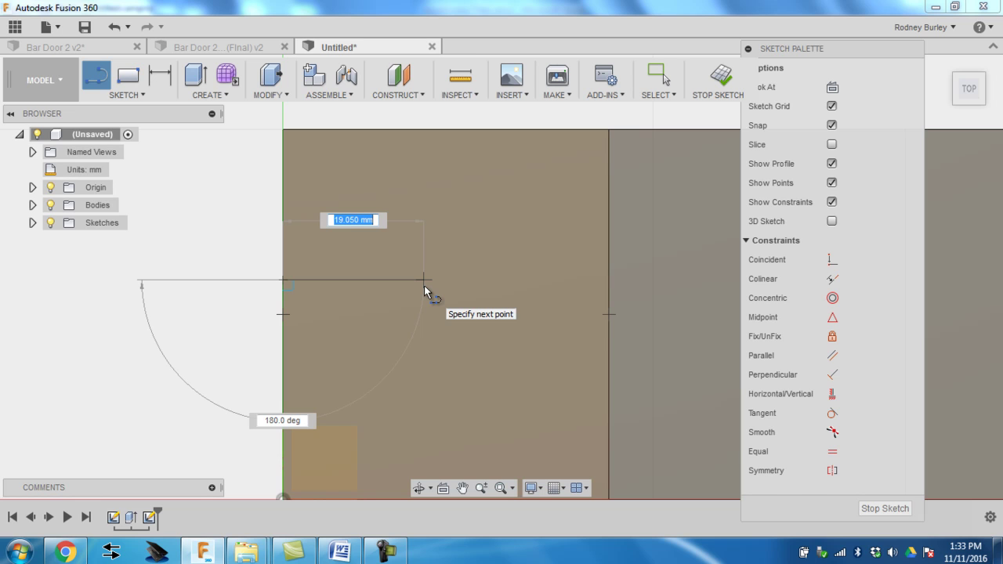
scroll(424, 286, up, 1)
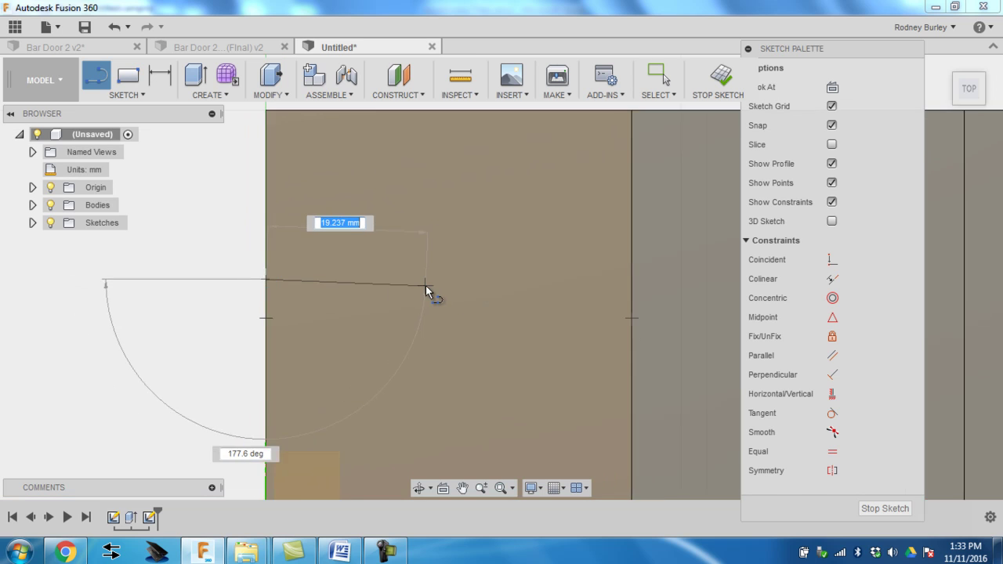
scroll(426, 285, down, 3)
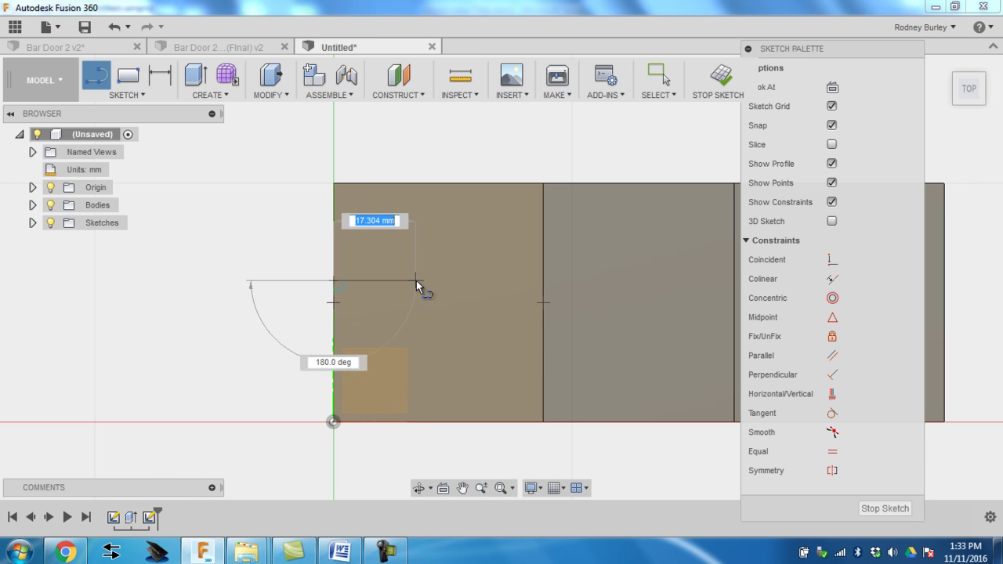
click(416, 281)
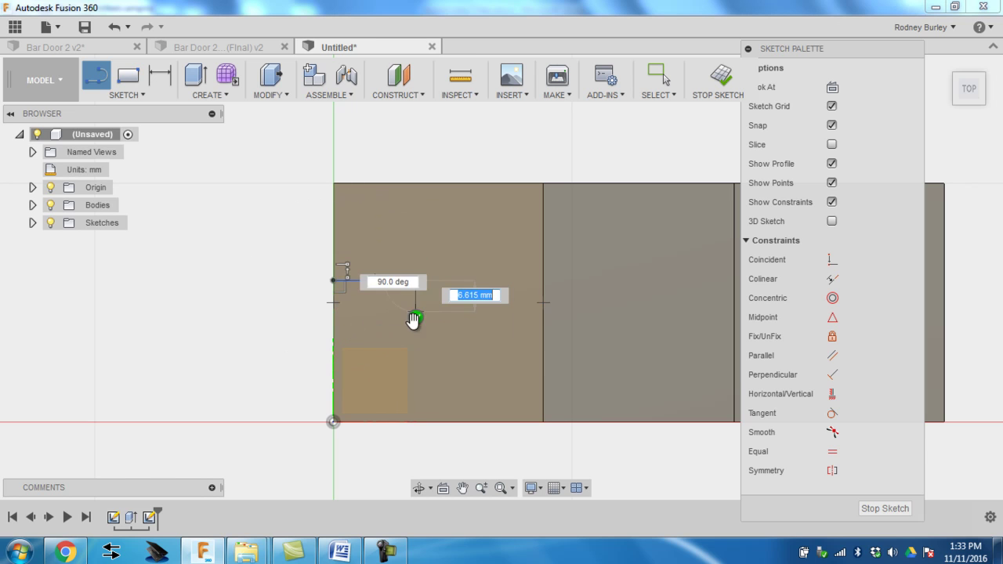
click(412, 375)
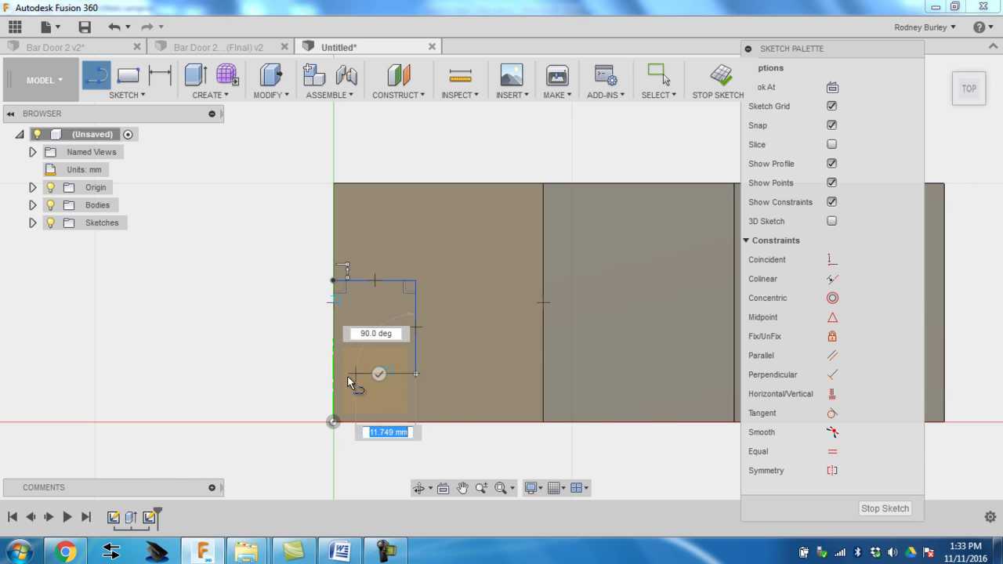
scroll(329, 379, up, 5)
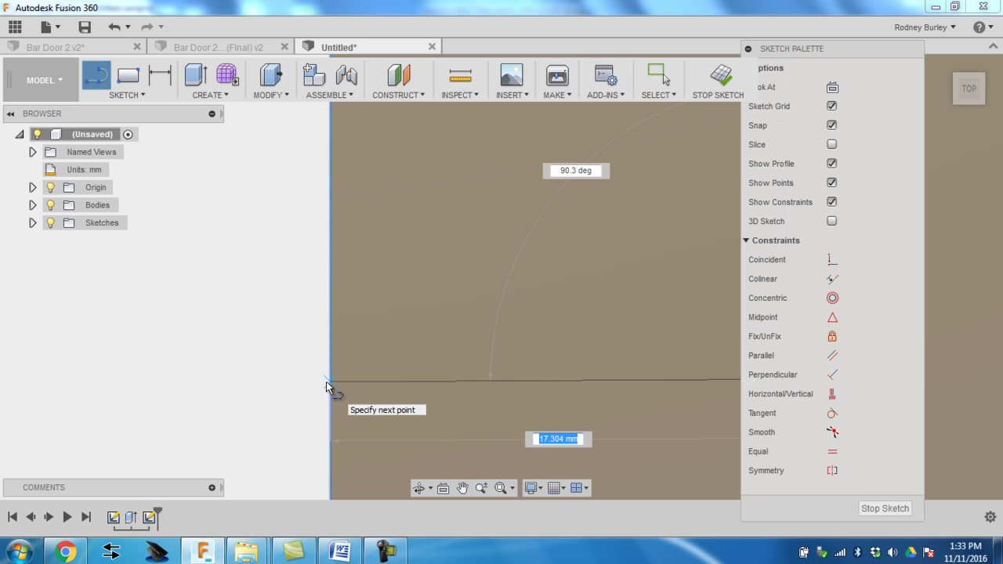
key(Tab)
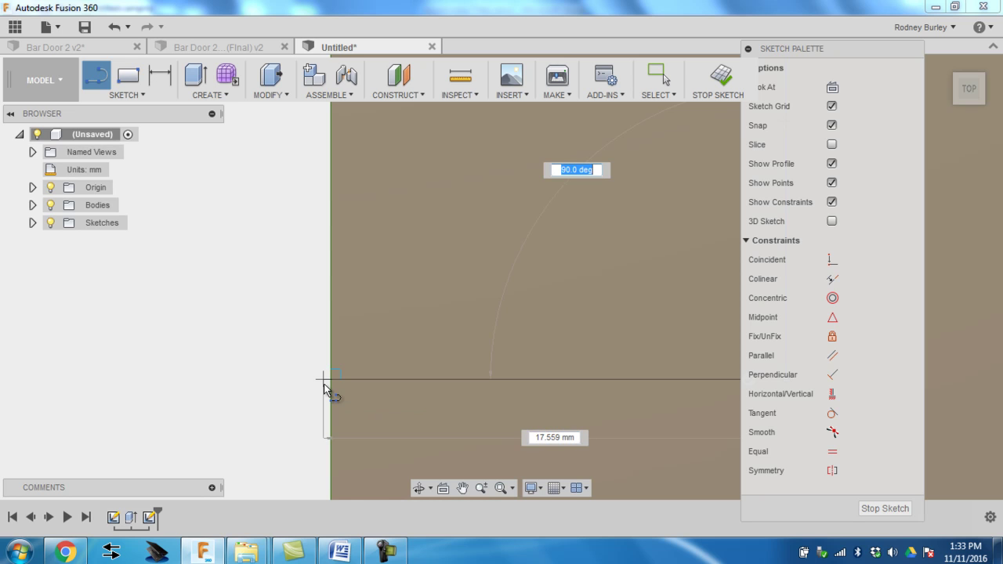
text(90)
key(Return)
key(Escape)
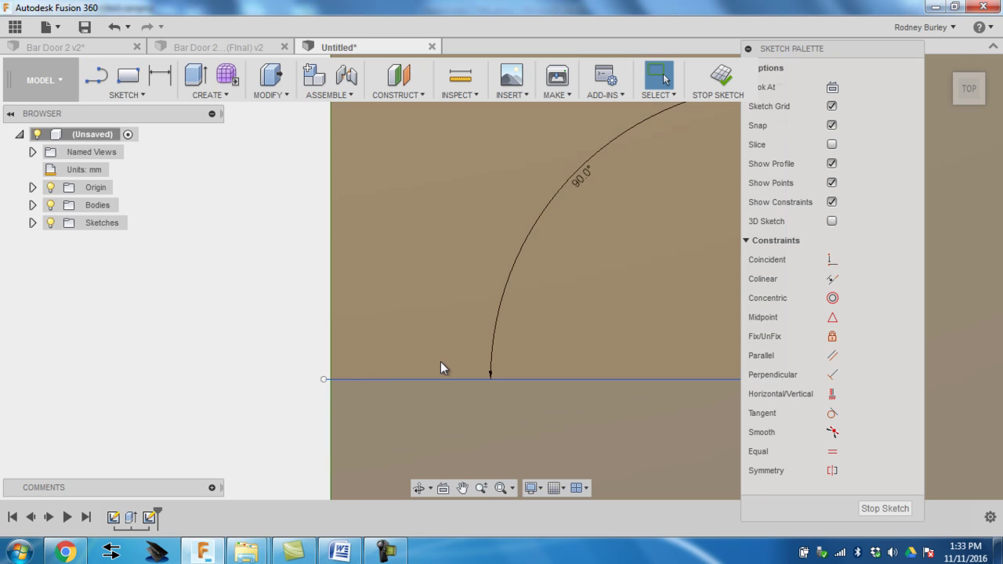
scroll(414, 370, down, 5)
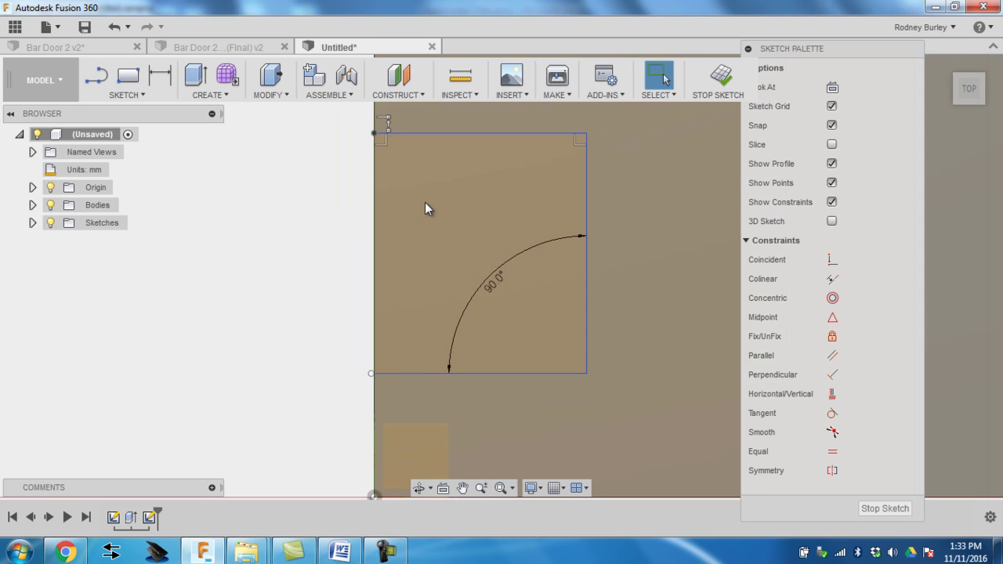
Draw a line from the rectangle's top-left corner down to its bottom-left corner.
click(96, 75)
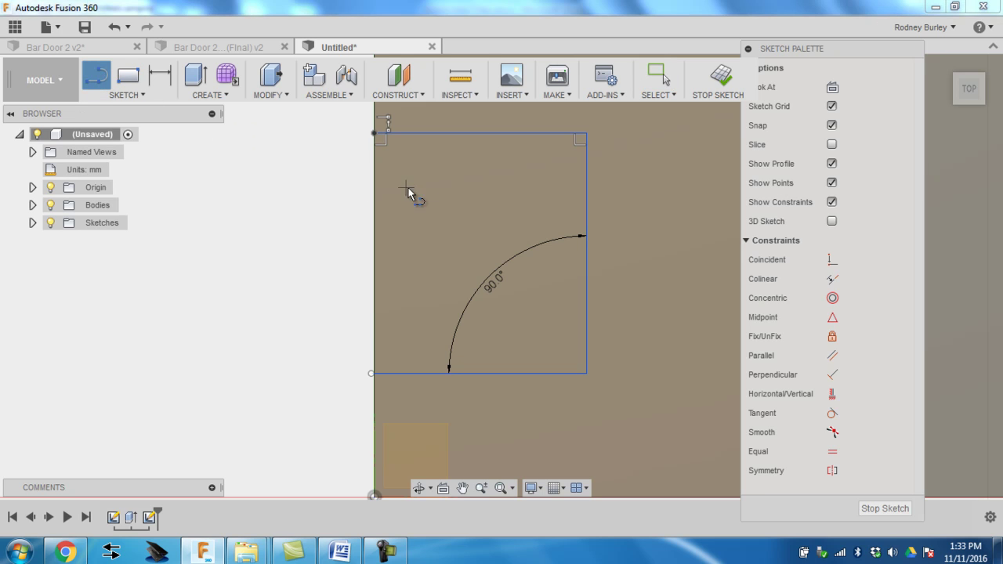
click(374, 134)
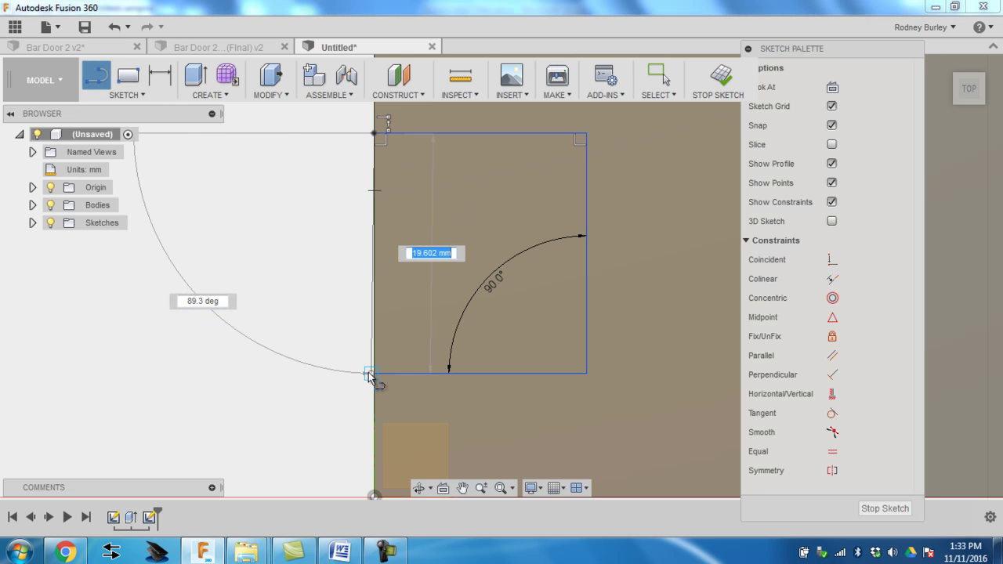
click(371, 374)
scroll(423, 329, down, 3)
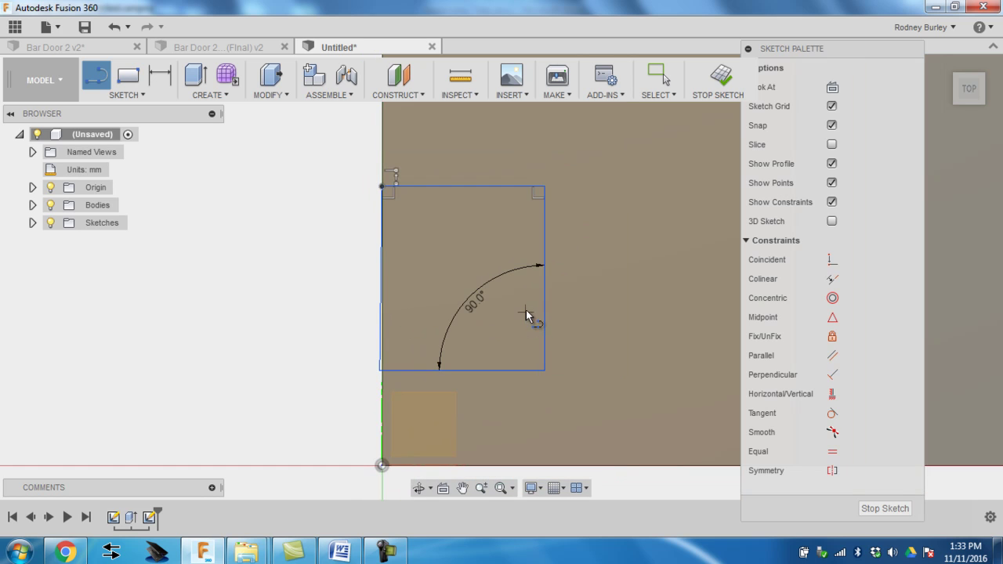
scroll(525, 314, up, 1)
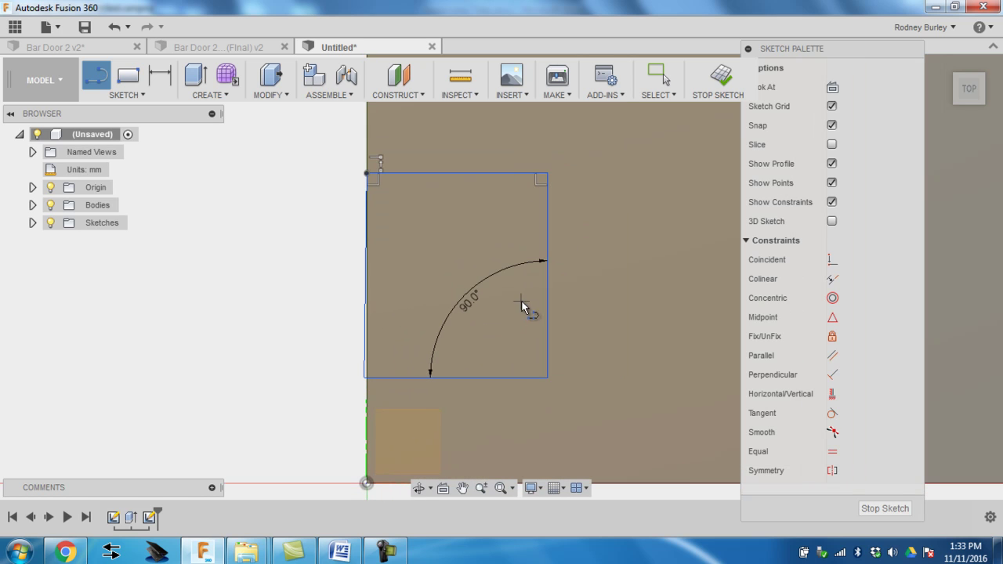
Dimension the rectangle's top edge to 15 mm.
click(160, 80)
scroll(391, 176, down, 1)
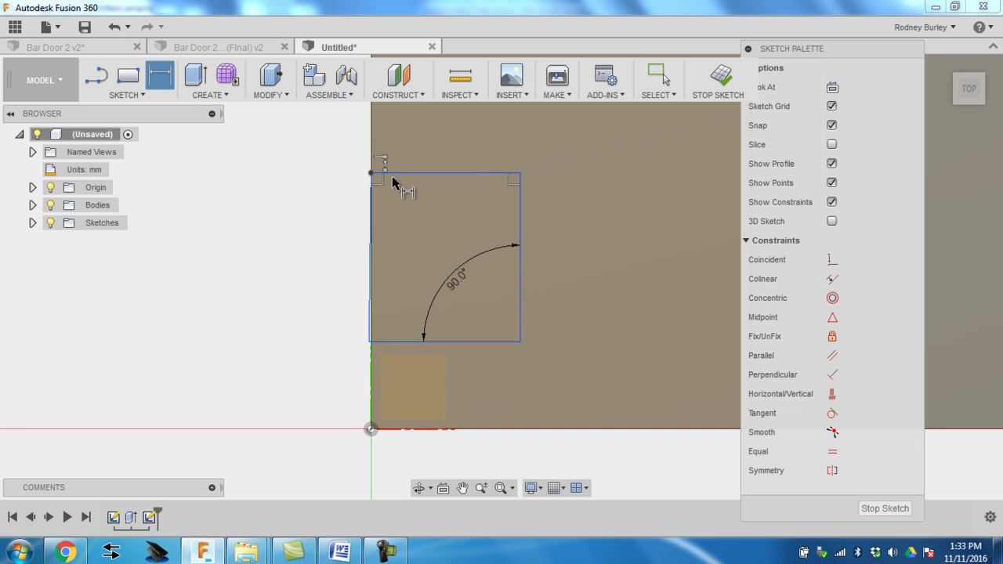
scroll(392, 176, down, 1)
middle_drag(432, 145, 408, 206)
scroll(416, 210, down, 2)
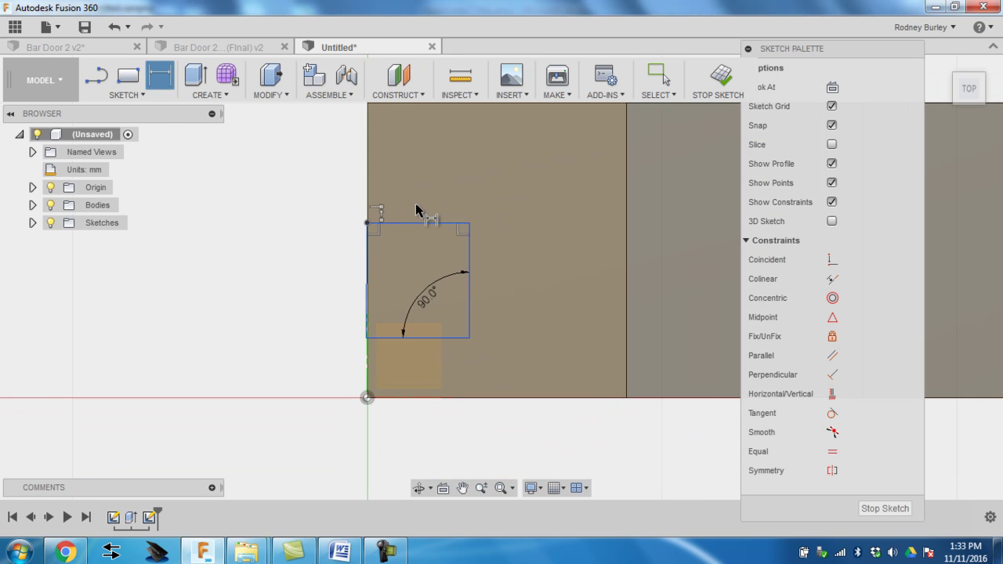
click(368, 223)
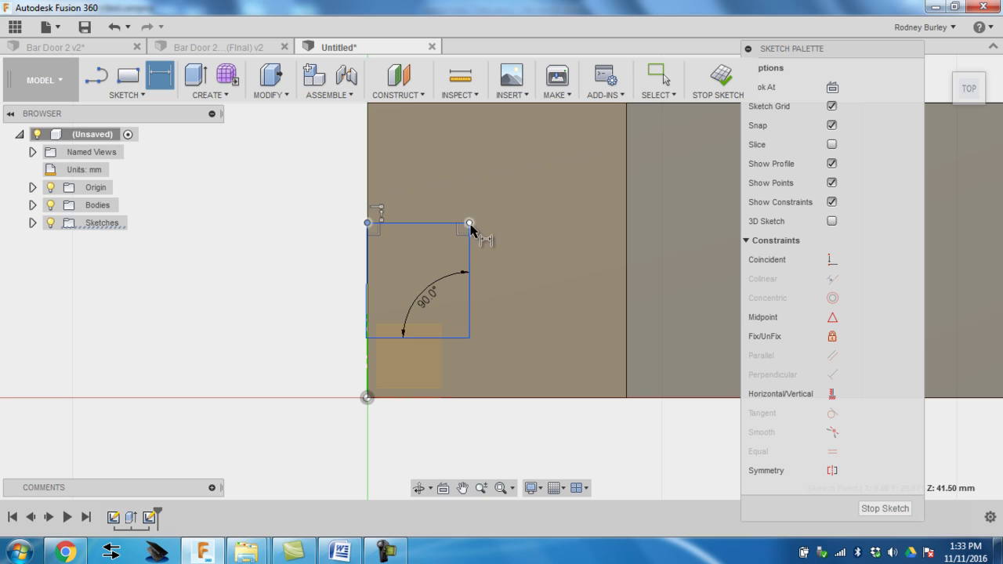
click(469, 224)
click(448, 165)
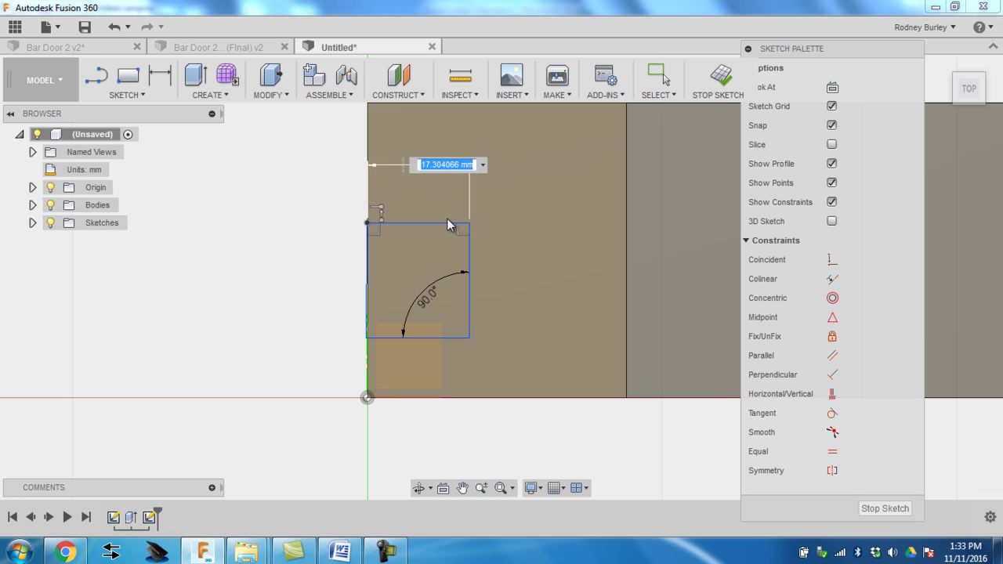
text(15)
key(Return)
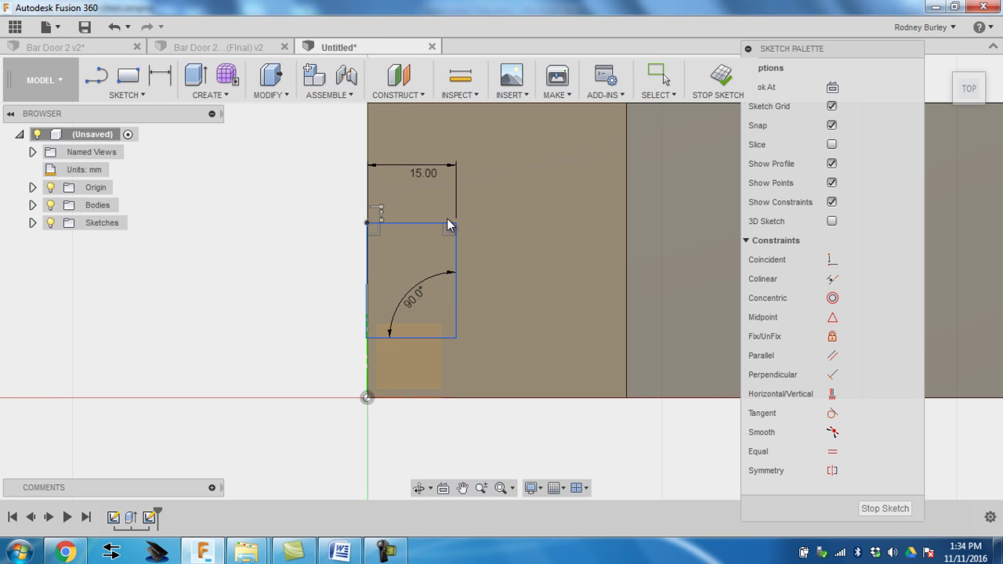
Dimension the bottom edge to 15 mm and the lower-left corner 15 mm above the origin.
click(366, 339)
click(454, 336)
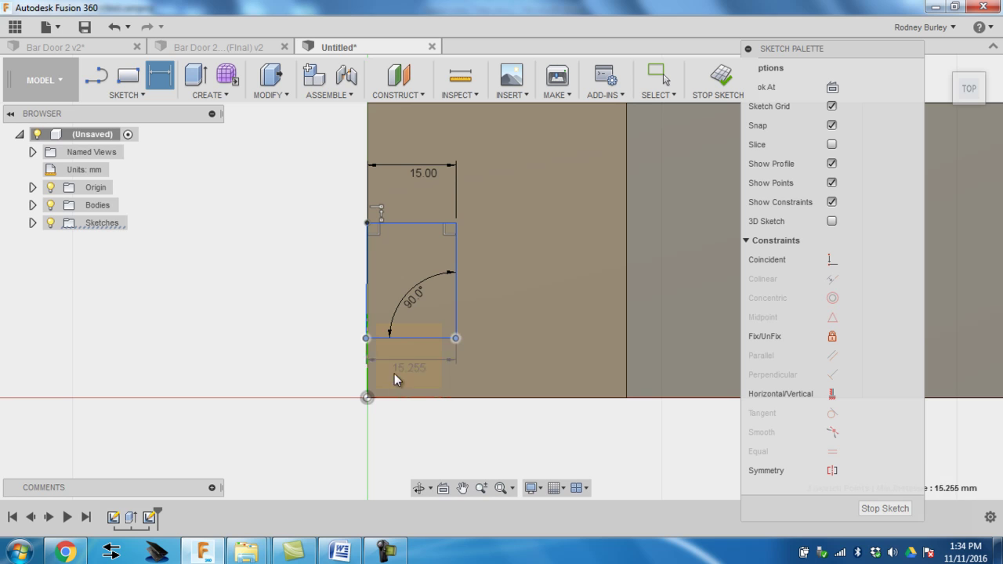
click(415, 427)
key(BackSpace)
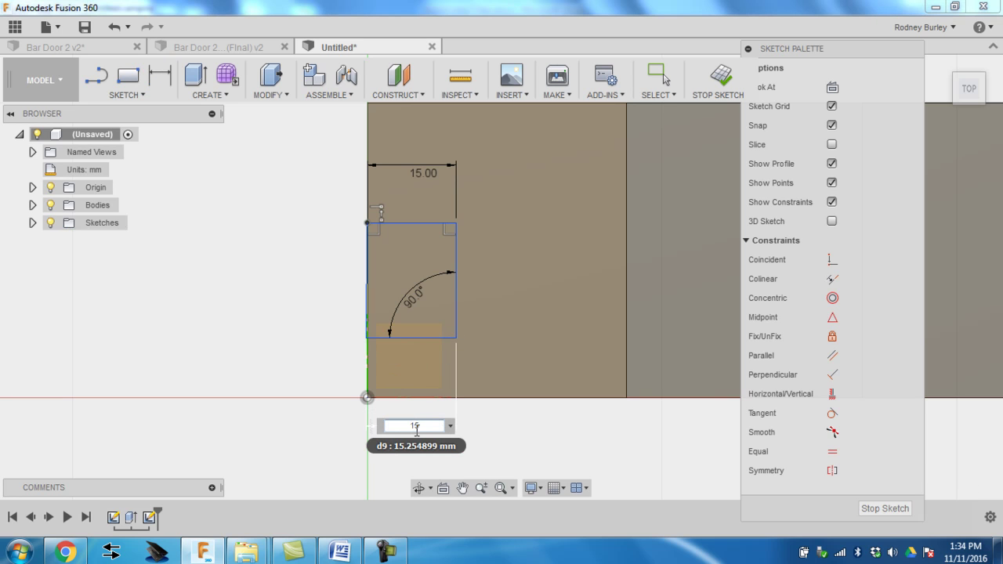
key(Return)
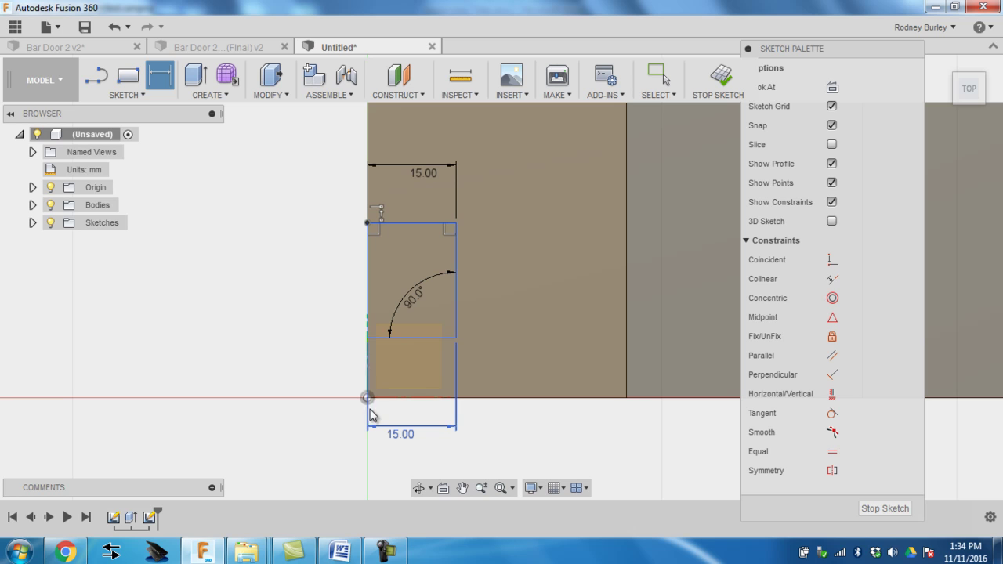
click(368, 340)
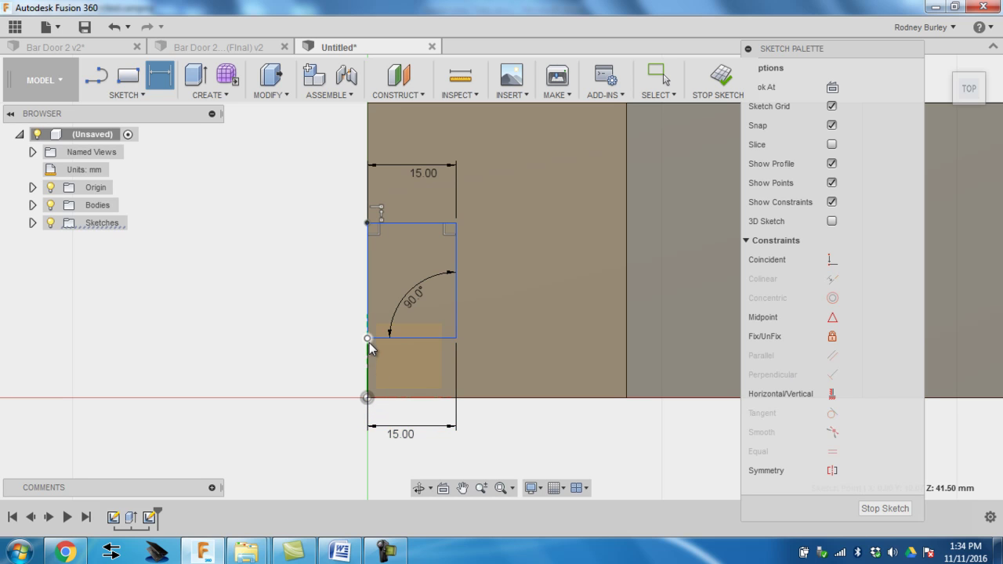
click(368, 398)
click(296, 374)
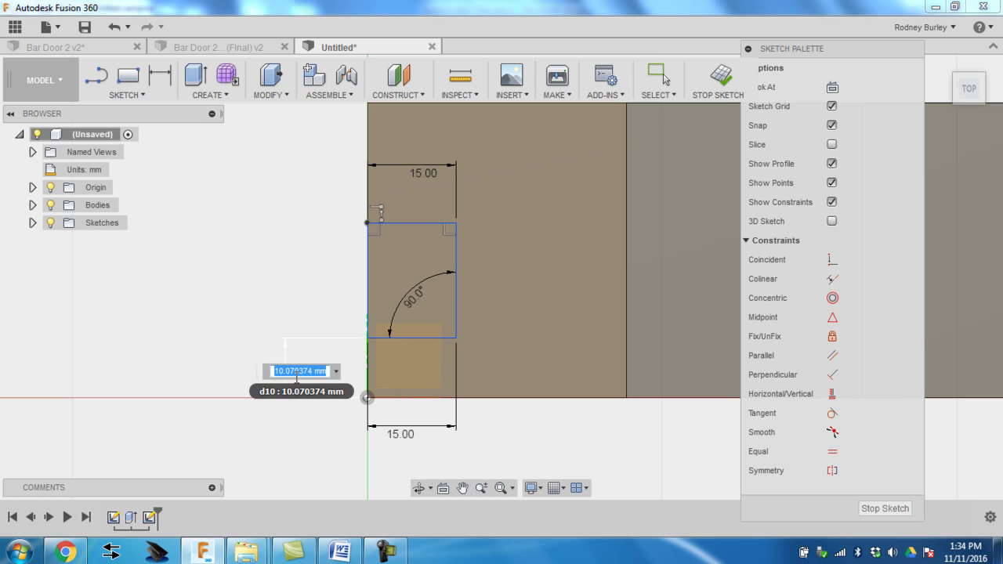
key(BackSpace)
text(15)
key(Return)
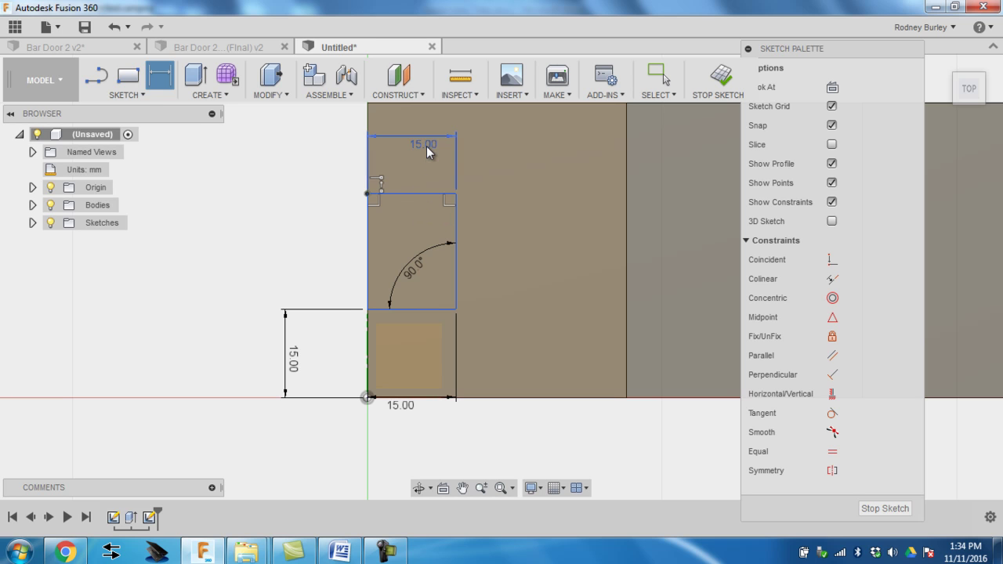
Change the top width to 10 mm and try an Equal constraint between top and bottom lines, which fails.
double_click(427, 146)
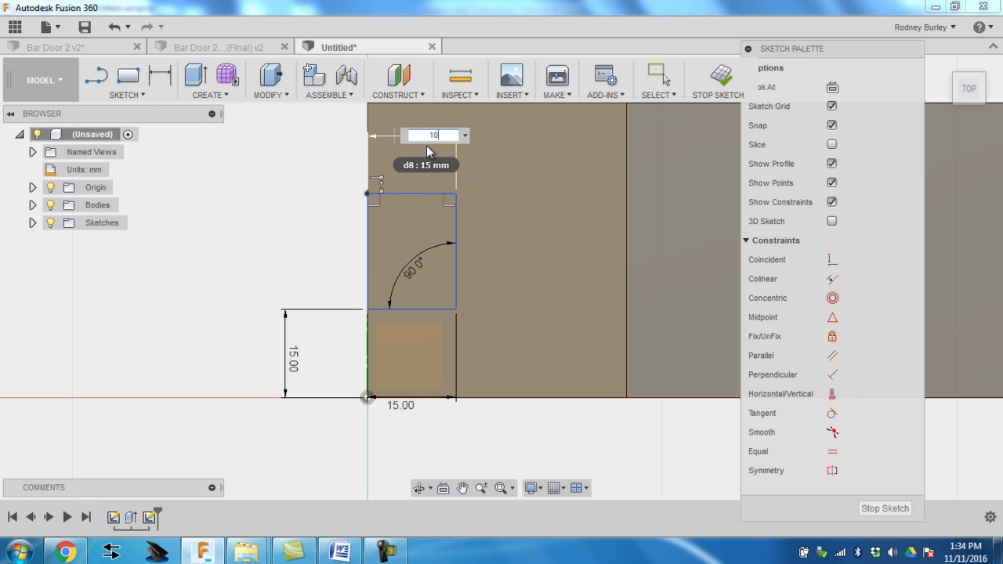
key(Return)
key(d)
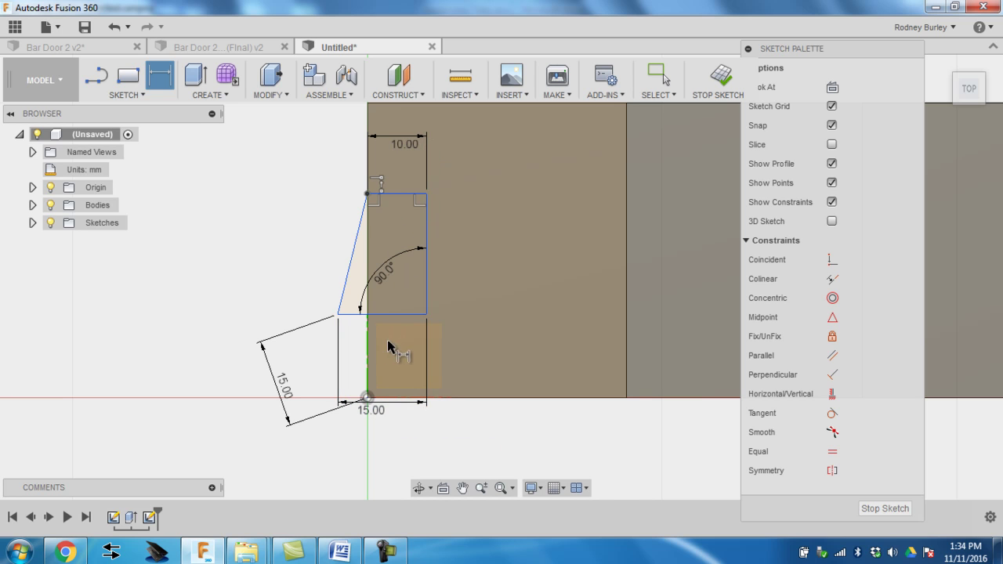
click(832, 452)
click(401, 194)
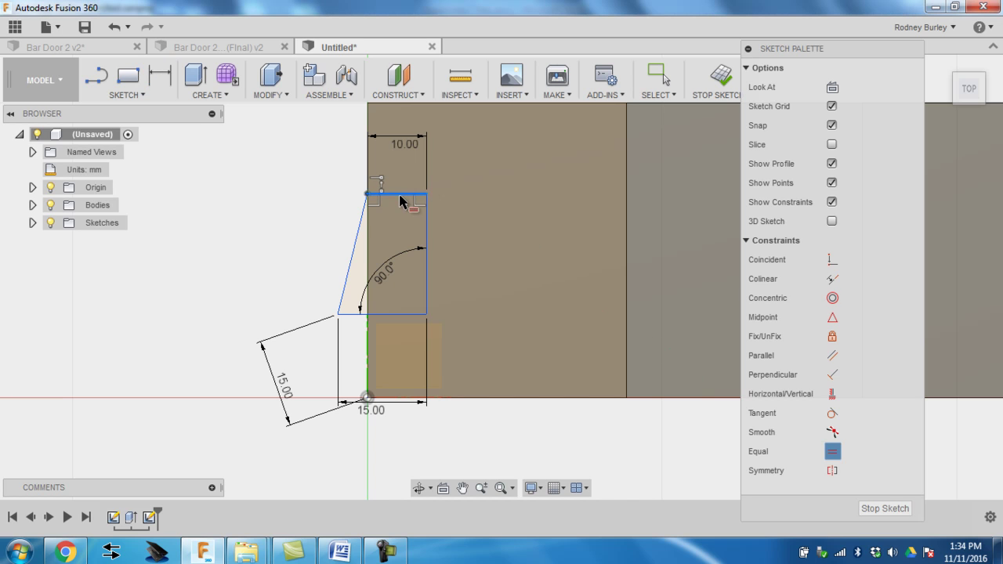
click(399, 314)
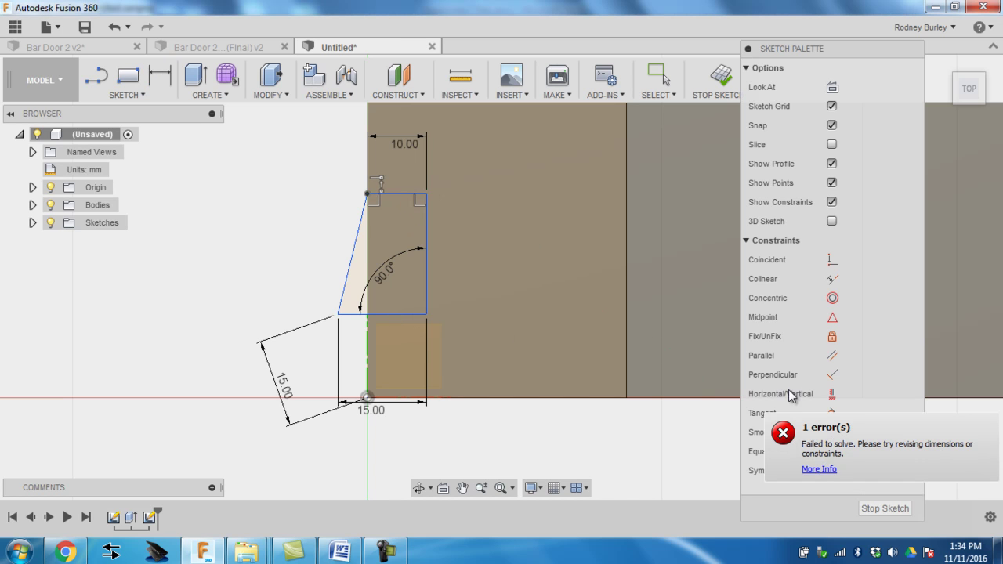
key(Escape)
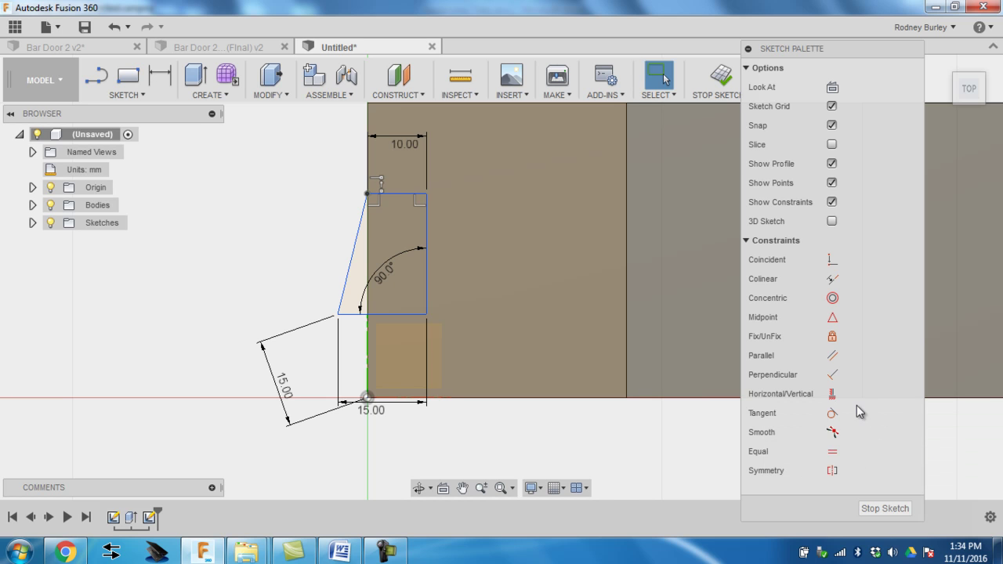
Change the bottom width dimension from 15 to 10 mm.
double_click(366, 410)
text(10)
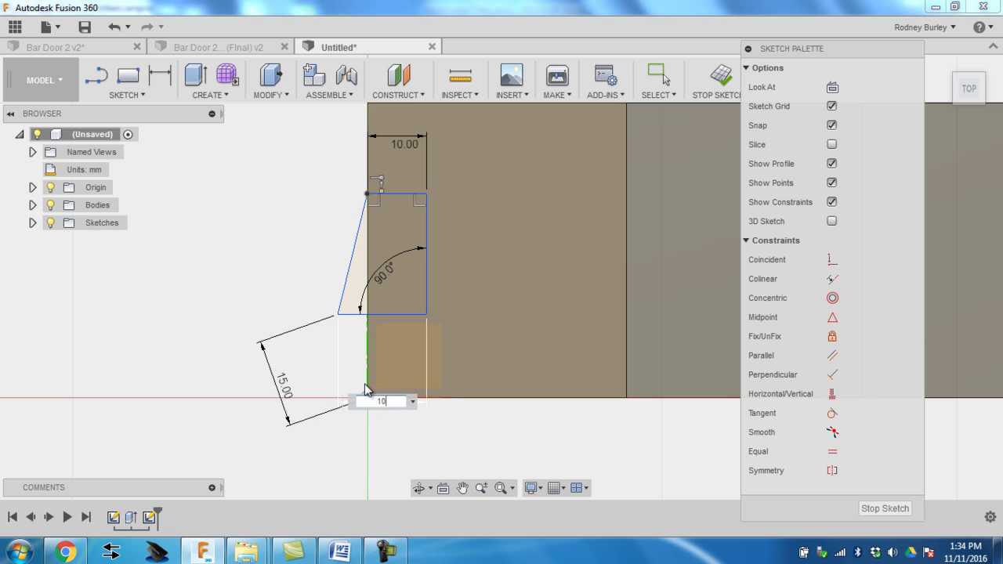
key(Return)
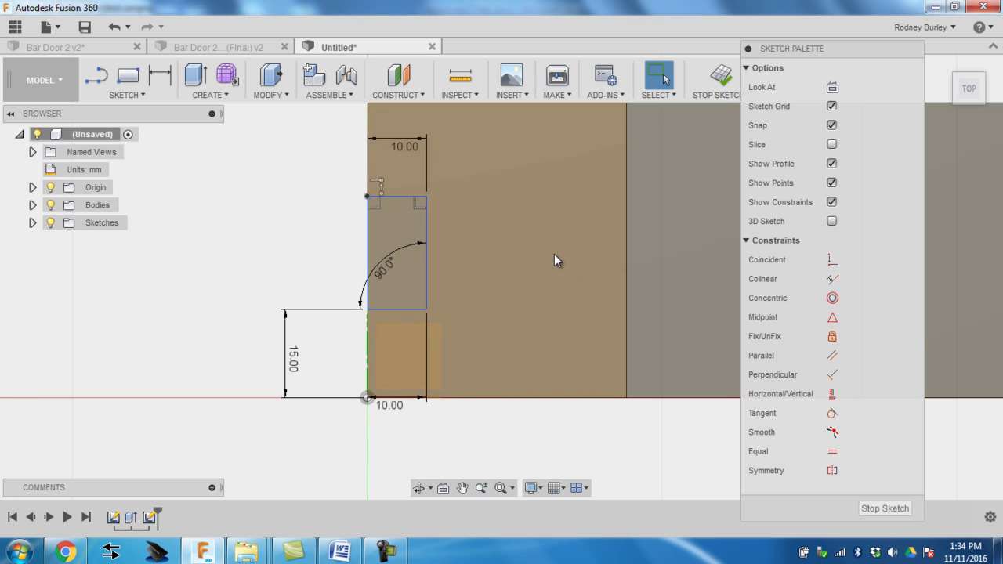
Return to the Home isometric view and finish the notch rectangle sketch.
mouse_move(954, 94)
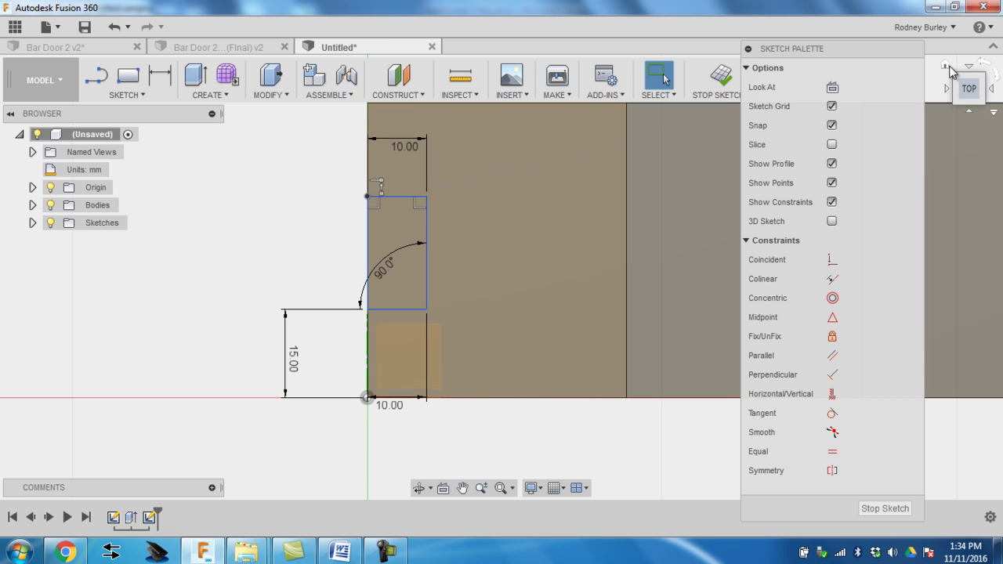
click(946, 64)
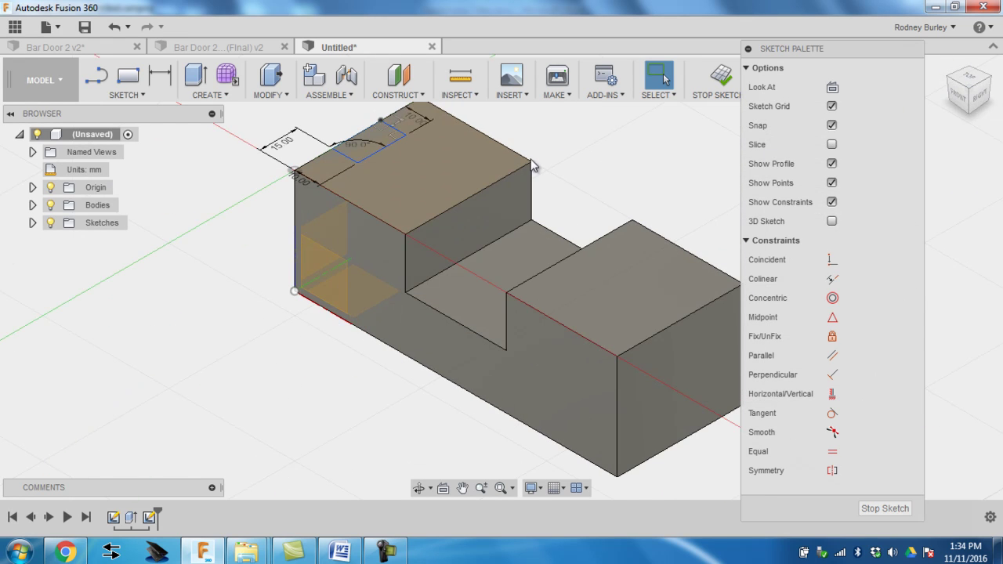
middle_drag(421, 180, 459, 257)
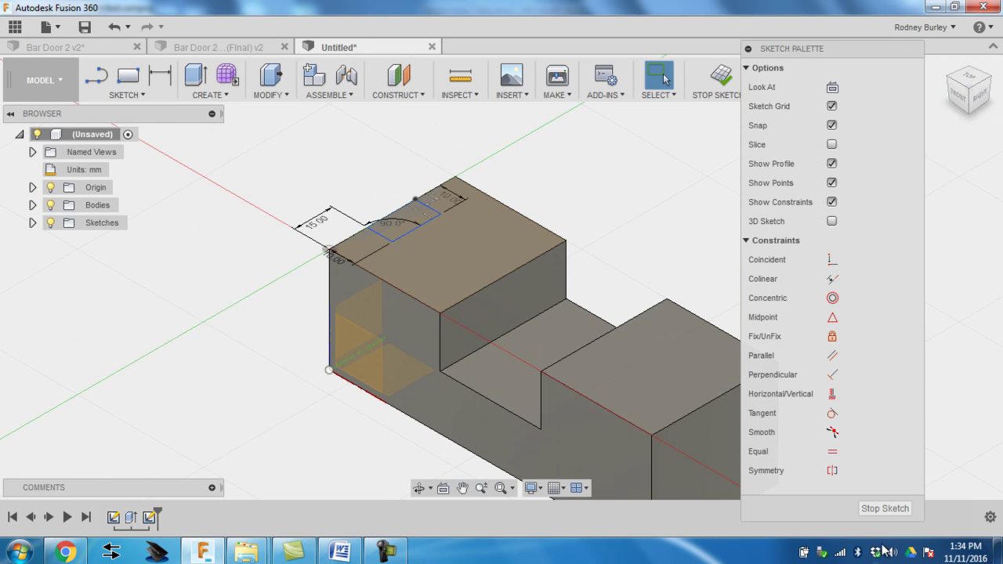
click(885, 509)
Select the rectangle profile and bring up its context menu for Press Pull.
scroll(448, 202, up, 5)
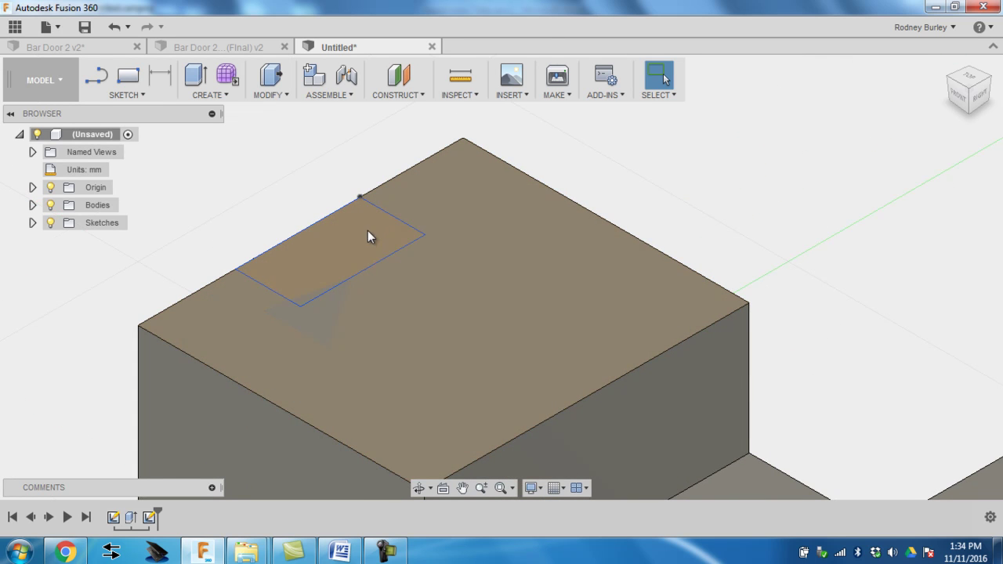
click(363, 234)
right_click(362, 235)
click(279, 96)
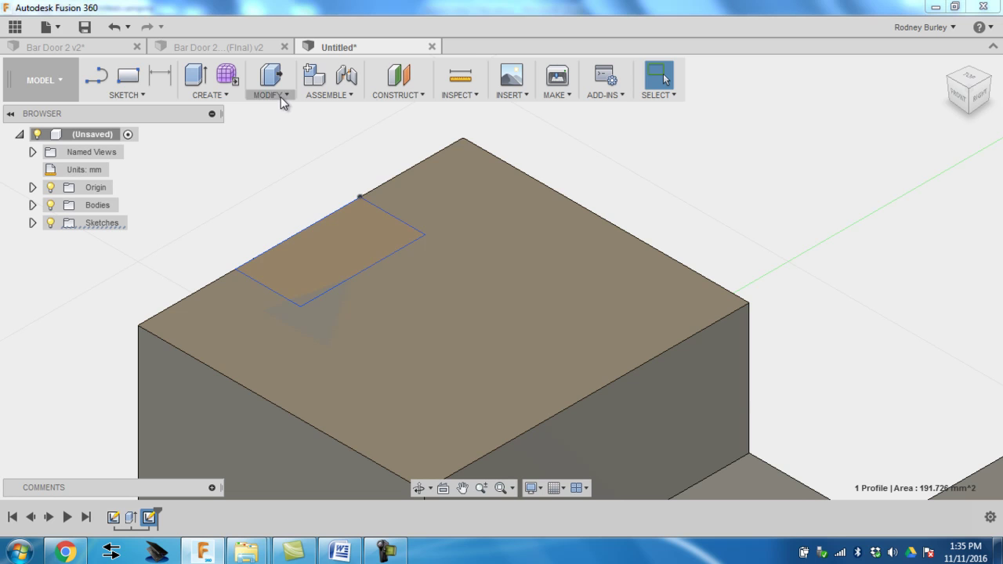
click(280, 97)
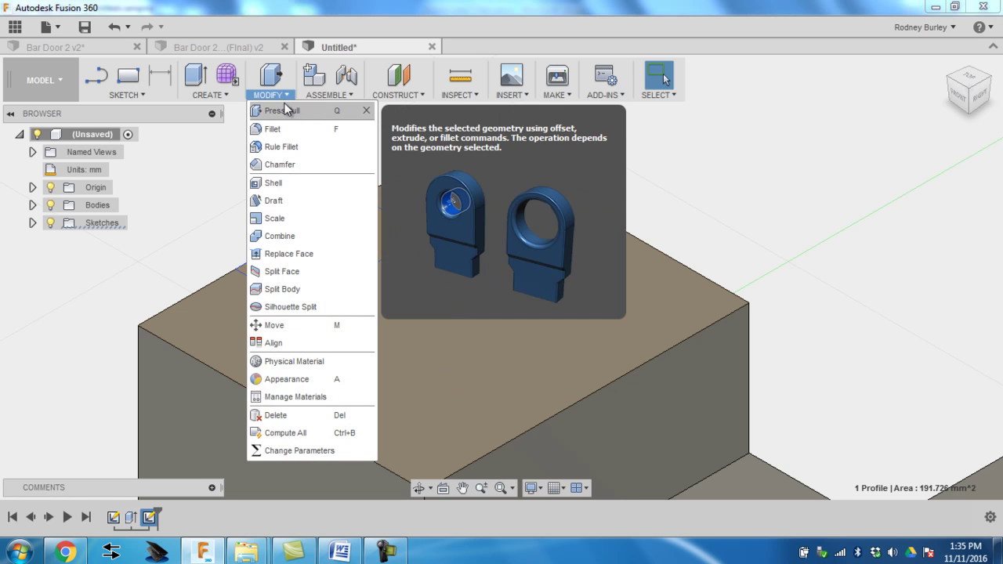
click(299, 112)
right_click(355, 247)
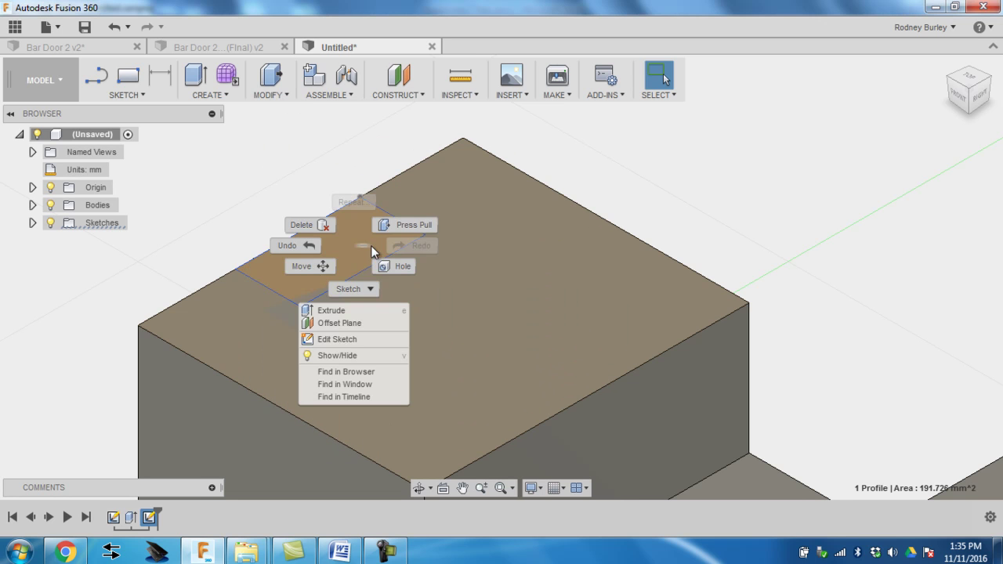
Extrude the rectangle profile 7.00 mm upward with the operation set to New Body.
click(389, 224)
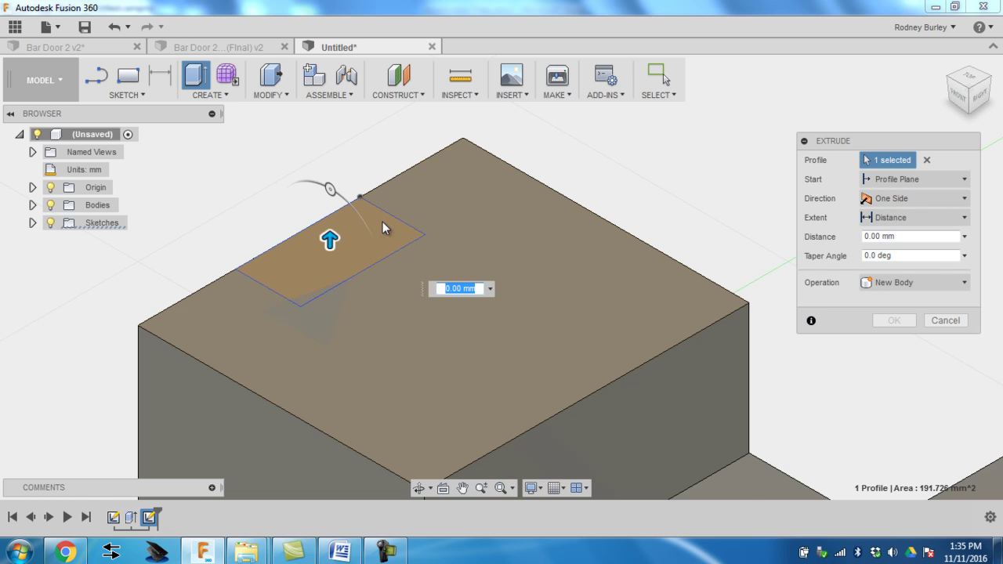
drag(330, 237, 333, 186)
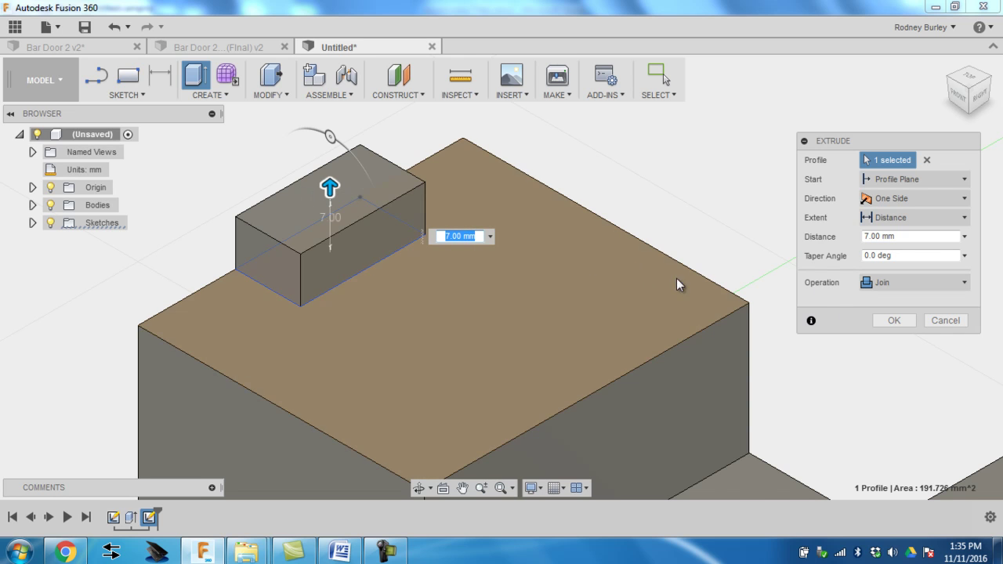
click(941, 284)
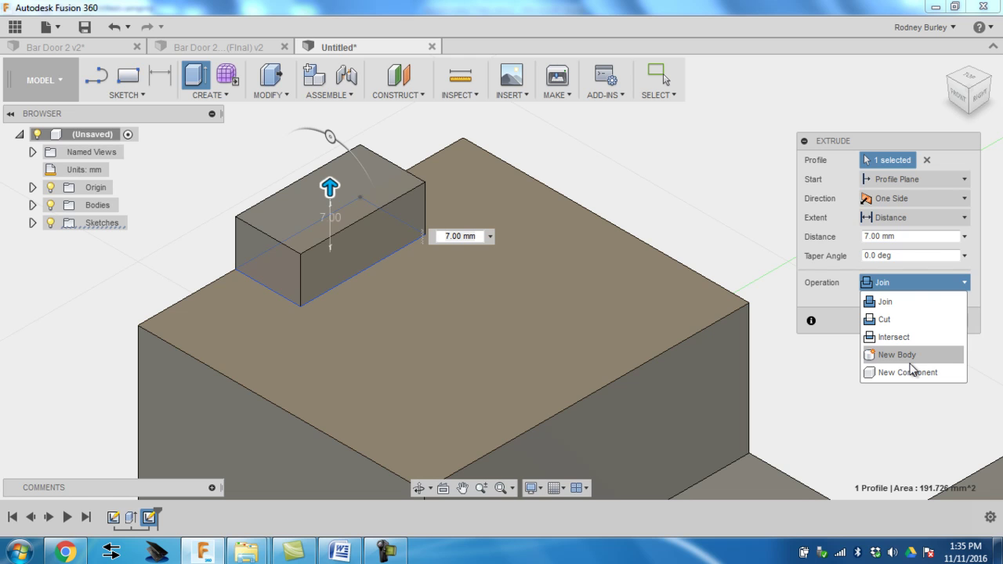
click(897, 355)
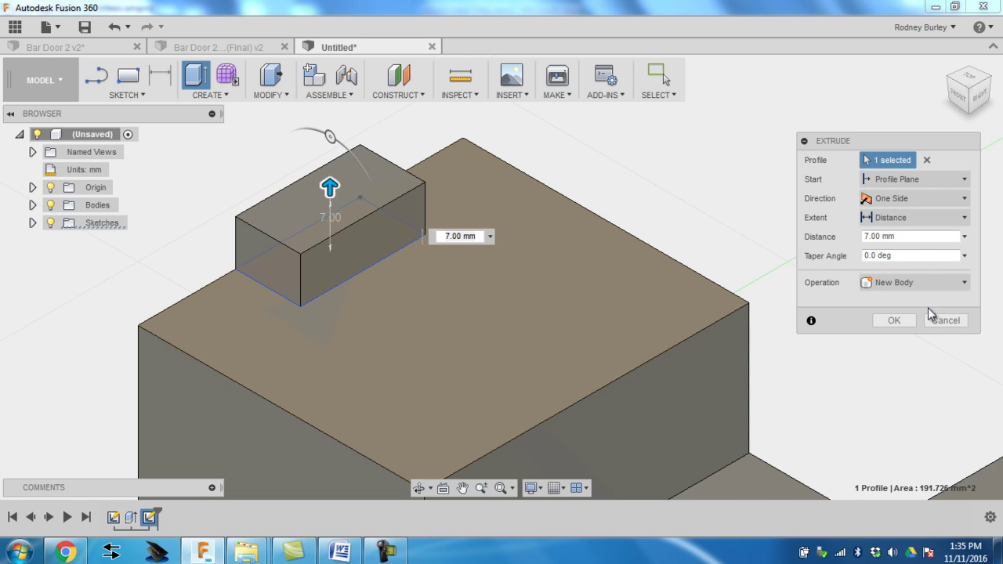
click(960, 285)
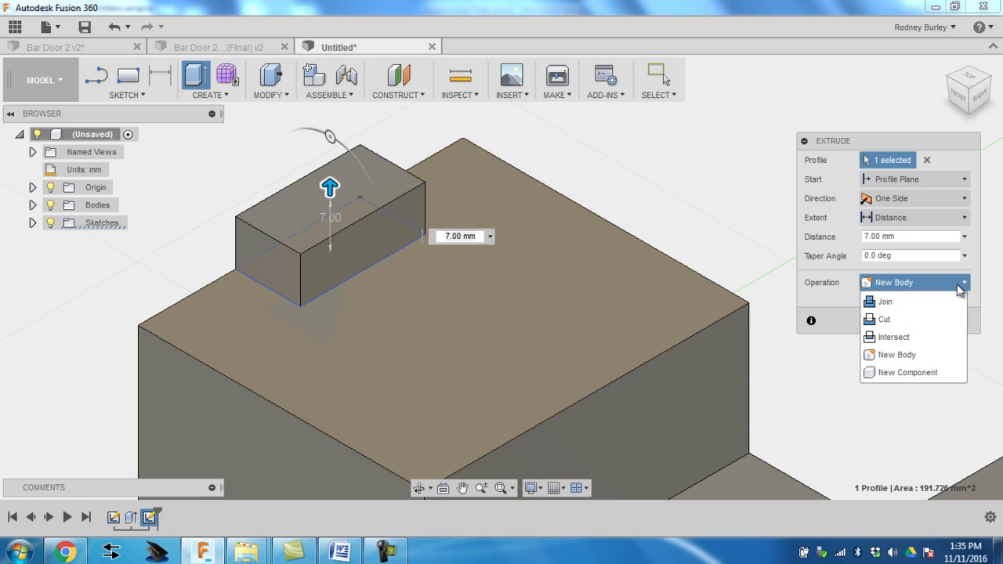
Switch the extrude to Cut and drive it down to -55.00 mm through the block's end.
click(900, 320)
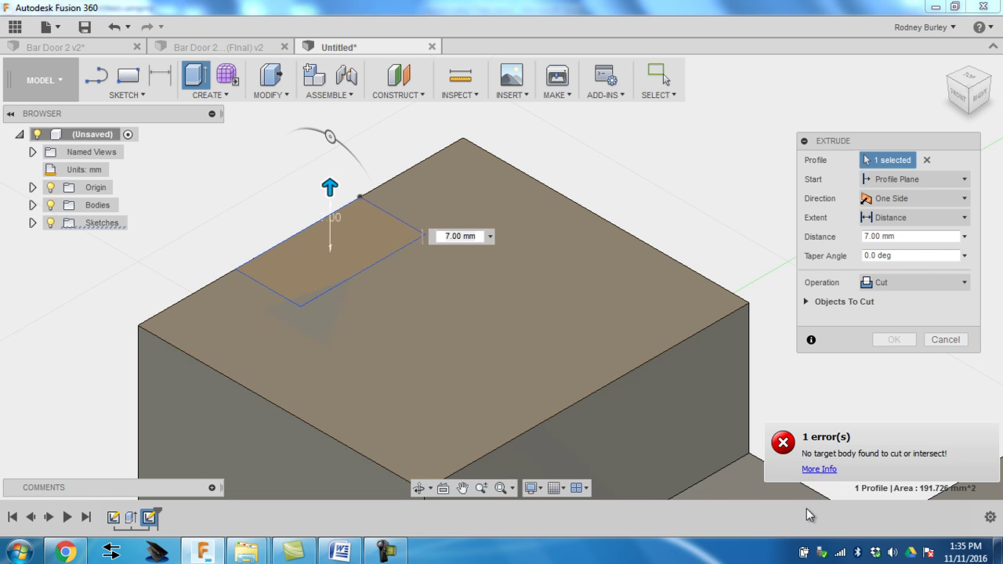
click(828, 480)
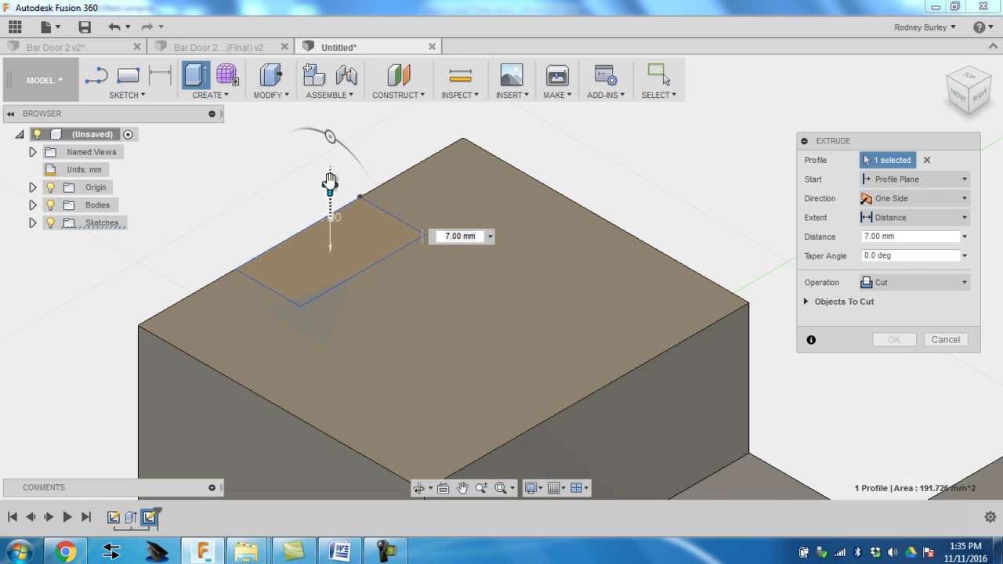
drag(329, 181, 330, 303)
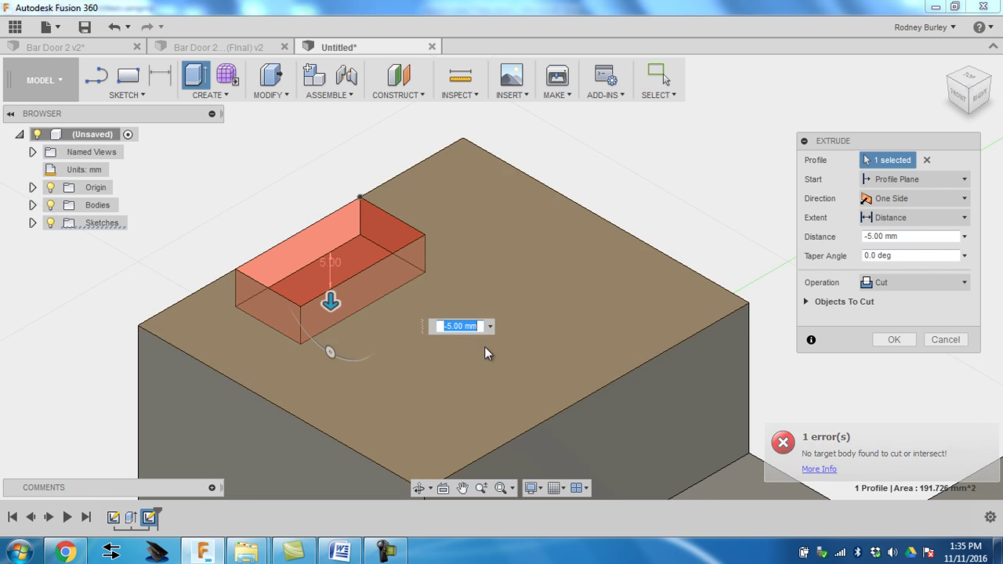
scroll(495, 344, down, 2)
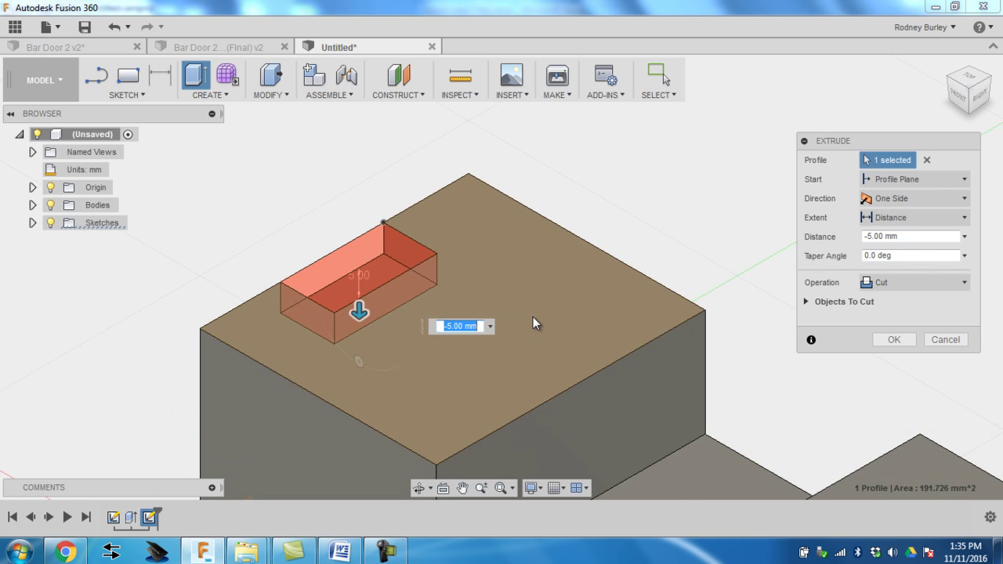
shift+middle_drag(533, 323, 631, 268)
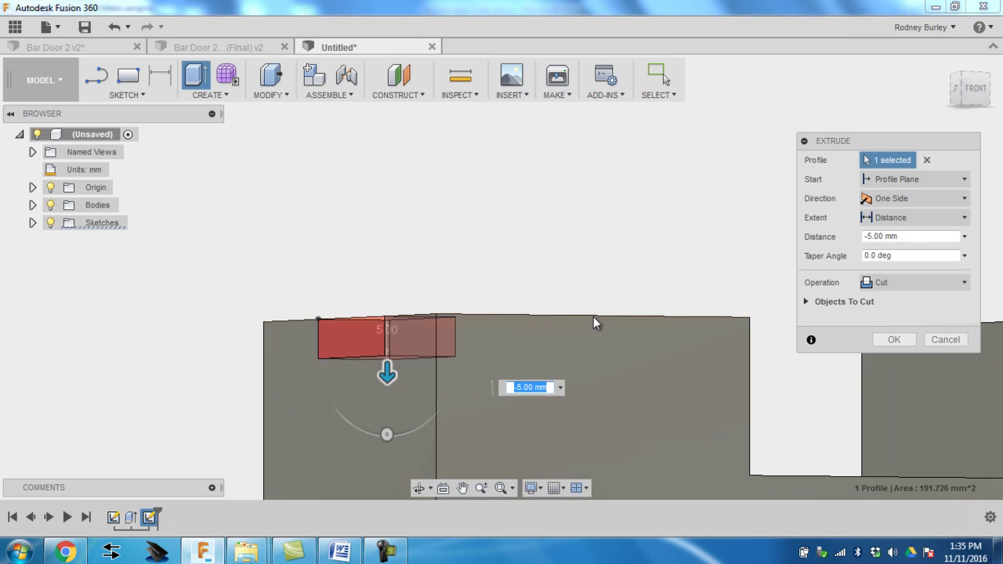
shift+middle_drag(593, 316, 549, 259)
drag(506, 264, 517, 468)
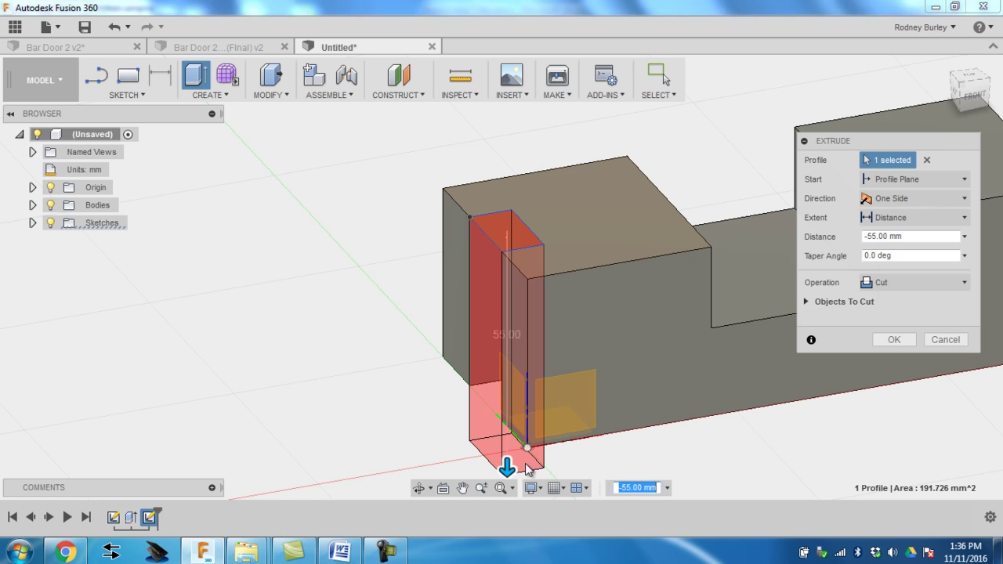
shift+middle_drag(753, 502, 572, 396)
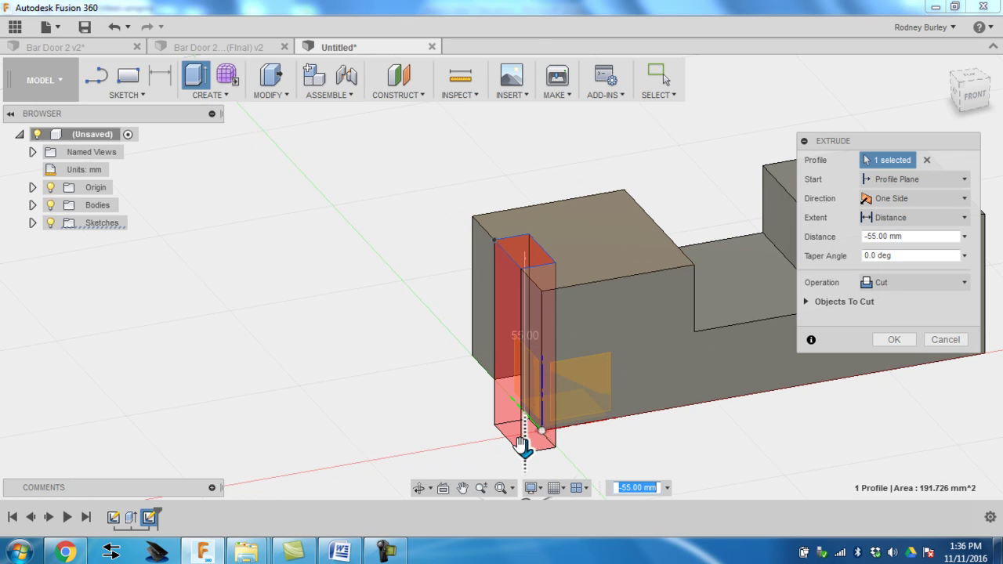
mouse_move(522, 446)
mouse_down()
mouse_move(512, 333)
mouse_move(525, 448)
mouse_up()
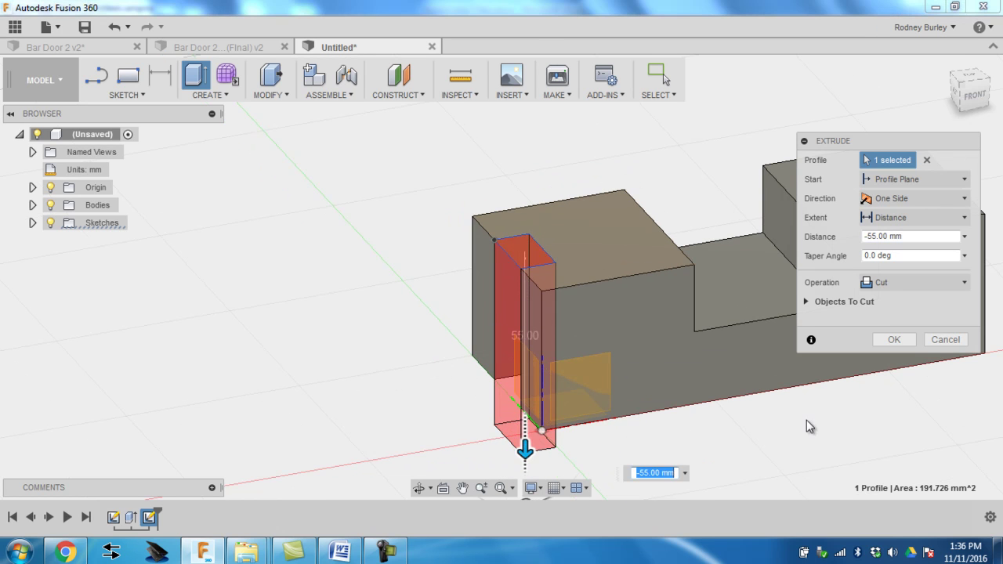
click(895, 339)
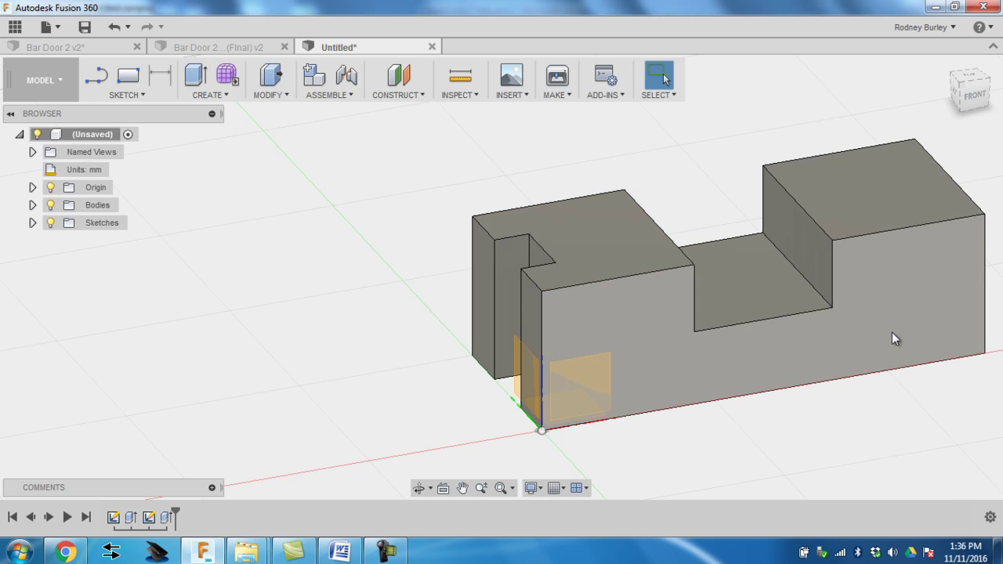
shift+middle_drag(597, 280, 412, 295)
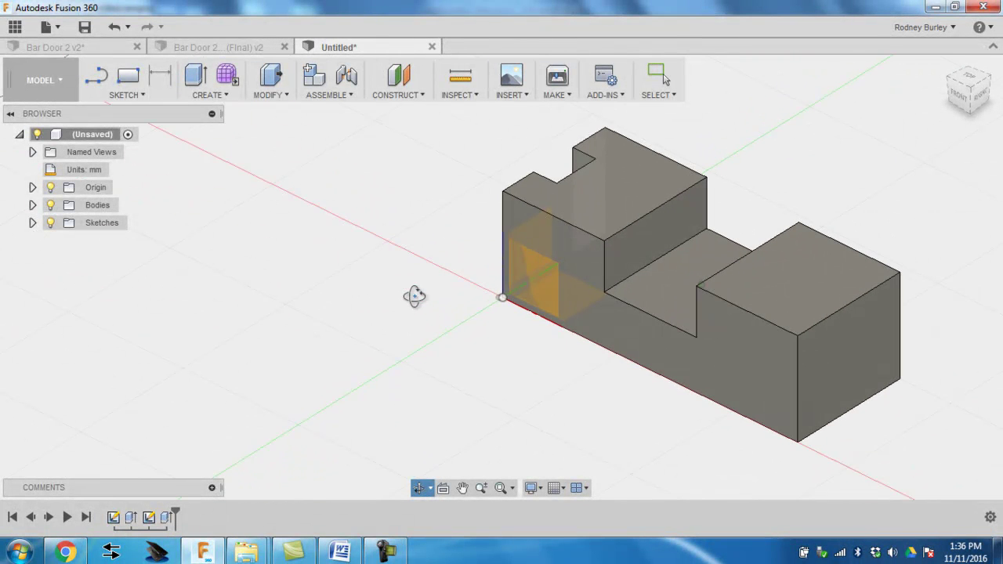
click(945, 66)
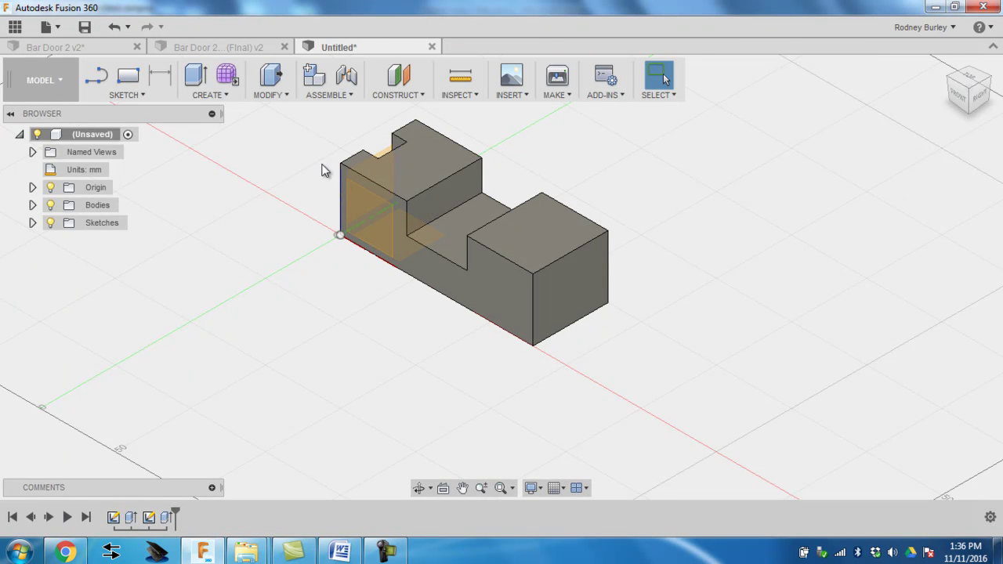
click(386, 555)
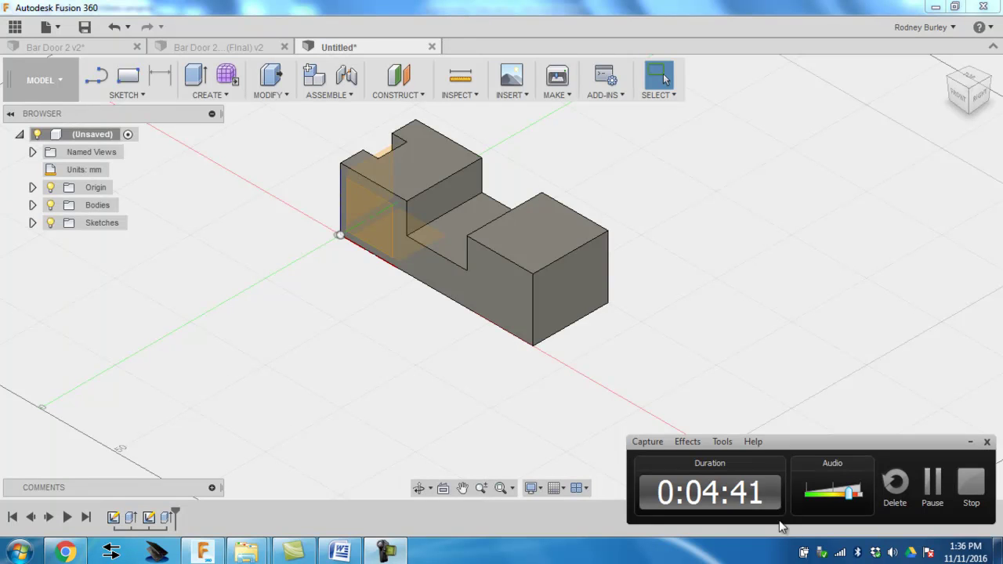